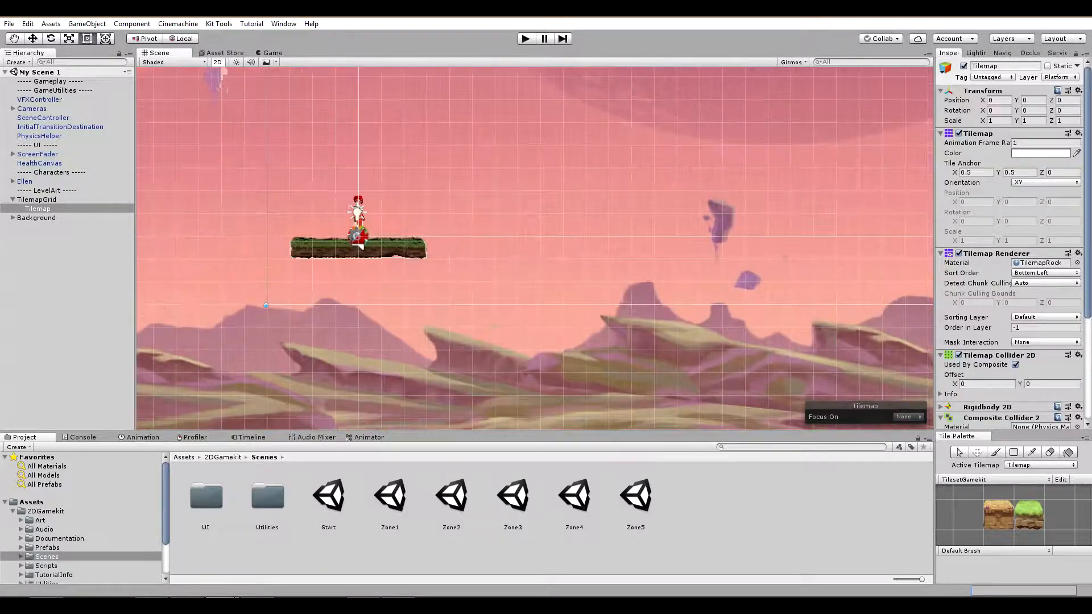
# Step: Rename the duplicated tilemap as "Tilemap Background"
pyautogui.click(56, 256)
pyautogui.write('ackground')
pyautogui.press('Return')
# Step: Remove the Tilemap Collider 2D, Composite Collider 2D and Rigidbody 2D components from Tilemap Background
pyautogui.click(1078, 356)
pyautogui.click(1012, 381)
pyautogui.click(1078, 355)
pyautogui.click(1012, 381)
pyautogui.click(622, 330)
pyautogui.click(1079, 366)
pyautogui.click(1041, 395)
pyautogui.click(1086, 355)
pyautogui.click(1040, 383)
# Step: Assign the TilemapRockBG material to Tilemap Background and set its order in layer to -10
pyautogui.click(1086, 263)
pyautogui.doubleClick(455, 249)
pyautogui.click(1031, 328)
# Step: Make Tilemap Background the active tilemap and paint a dark background block behind the character with the grass-topped tile
pyautogui.click(1041, 466)
pyautogui.click(1044, 483)
pyautogui.click(1029, 515)
pyautogui.moveTo(445, 231); pyautogui.dragTo(442, 170)
# Step: Make Tilemap the active tilemap and paint a deep layer of solid ground below and beyond the character
pyautogui.click(1040, 466)
pyautogui.click(1037, 482)
pyautogui.moveTo(311, 252)
pyautogui.mouseDown()
pyautogui.moveTo(327, 177)
pyautogui.moveTo(322, 80)
pyautogui.moveTo(437, 259)
pyautogui.moveTo(364, 290)
pyautogui.moveTo(513, 278)
pyautogui.mouseUp()
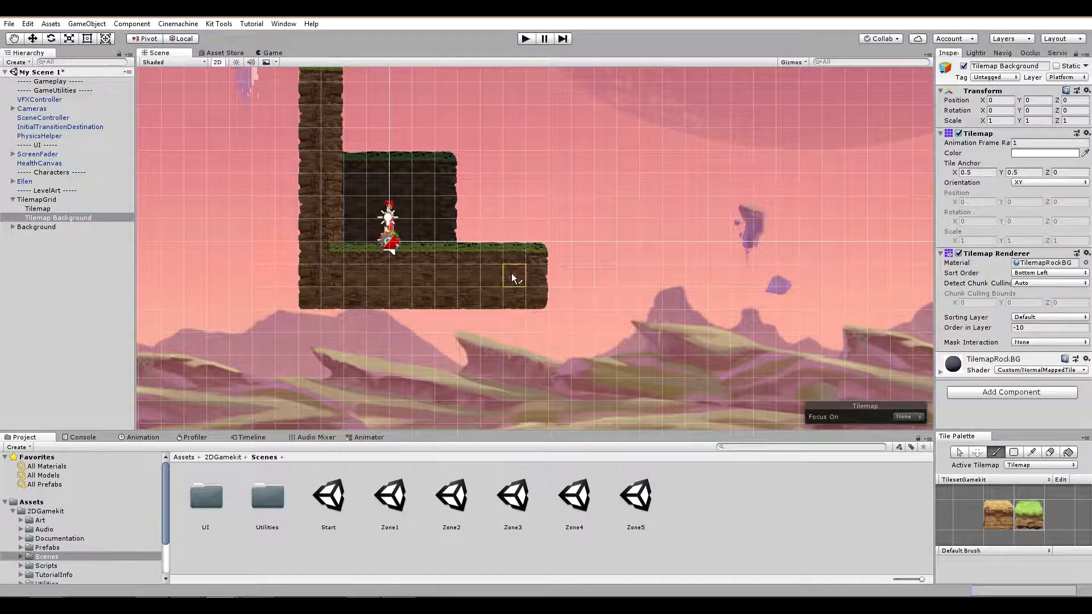
pyautogui.moveTo(697, 232); pyautogui.dragTo(512, 236, button='middle')
pyautogui.moveTo(375, 238)
pyautogui.mouseDown()
pyautogui.moveTo(397, 281)
pyautogui.moveTo(579, 301)
pyautogui.mouseUp()
pyautogui.scroll(-6, 211, 319)
pyautogui.moveTo(212, 318); pyautogui.dragTo(409, 322, button='middle')
pyautogui.press('u')
pyautogui.moveTo(340, 326); pyautogui.dragTo(885, 396)
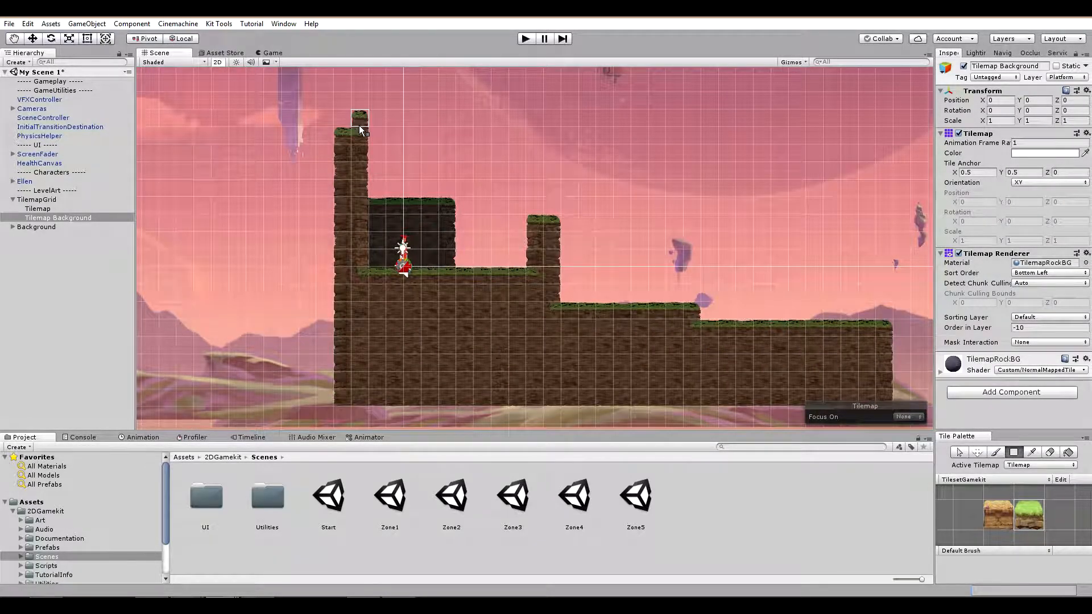
# Step: Box-fill the wall behind the character to thicken it and raise the ground further along the level
pyautogui.moveTo(359, 128); pyautogui.dragTo(236, 401)
pyautogui.moveTo(812, 336); pyautogui.dragTo(601, 336, button='middle')
pyautogui.moveTo(333, 308); pyautogui.dragTo(482, 219)
pyautogui.moveTo(551, 224); pyautogui.dragTo(672, 321)
# Step: Shape a tall rock tower at the far end of the level, with an alcove at its base and a pit before it
pyautogui.moveTo(631, 241); pyautogui.dragTo(603, 315, button='middle')
pyautogui.moveTo(576, 207); pyautogui.dragTo(681, 147)
pyautogui.moveTo(682, 224); pyautogui.dragTo(664, 426)
pyautogui.scroll(-2, 664, 329)
pyautogui.moveTo(668, 380); pyautogui.dragTo(658, 257, button='middle')
pyautogui.moveTo(668, 357); pyautogui.dragTo(602, 238)
pyautogui.moveTo(603, 238); pyautogui.dragTo(634, 331, button='middle')
# Step: Fill the tower alcove and the pit with background tiles on Tilemap Background
pyautogui.click(57, 218)
pyautogui.moveTo(685, 271); pyautogui.dragTo(592, 212)
pyautogui.moveTo(563, 288); pyautogui.dragTo(514, 374)
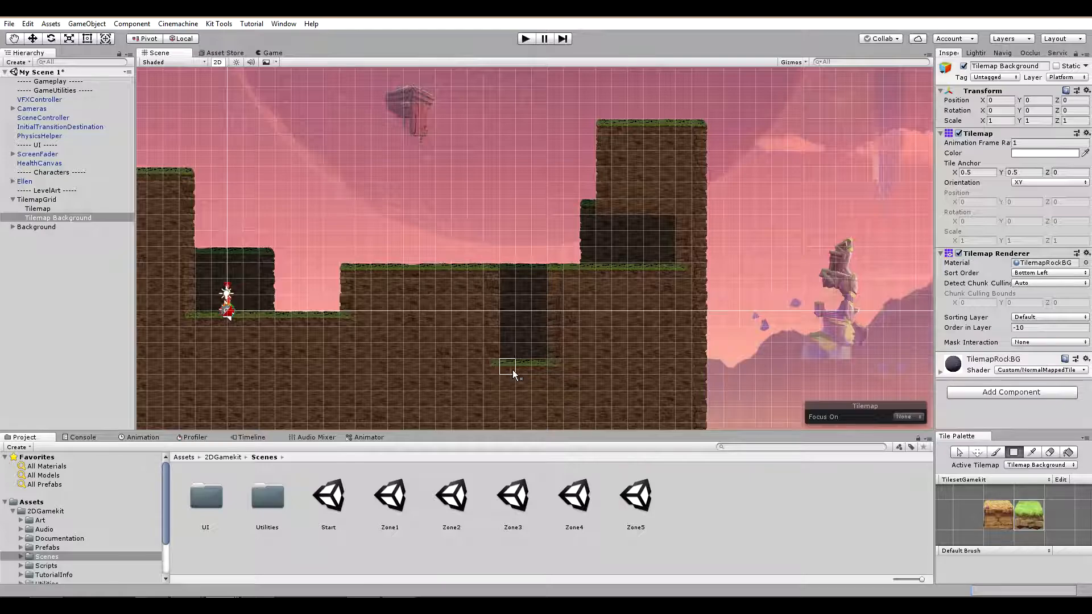
# Step: Duplicate the main Tilemap and rename the copy as "Tilemap Hidden"
pyautogui.rightClick(52, 208)
pyautogui.click(89, 256)
pyautogui.press('F2')
pyautogui.write('Tilemap hidden')
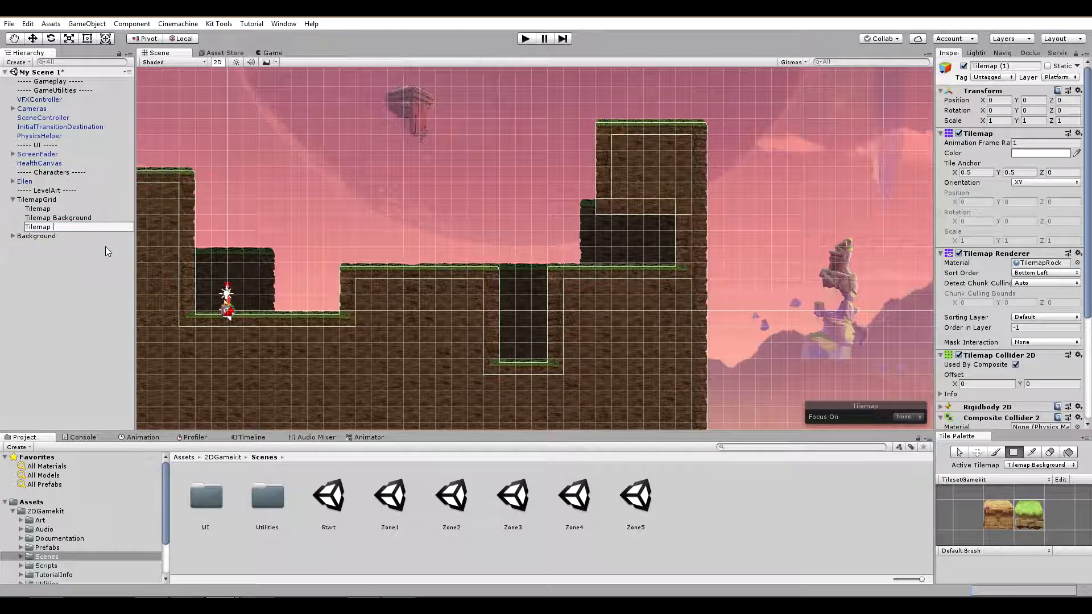
pyautogui.press('Delete')
pyautogui.write('H')
pyautogui.press('Return')
# Step: Remove the collider and Rigidbody 2D components from Tilemap Hidden
pyautogui.click(1078, 355)
pyautogui.click(1018, 383)
pyautogui.click(1079, 355)
pyautogui.click(1018, 383)
pyautogui.click(629, 334)
# Step: Make Tilemap Hidden the active tilemap and box-fill rock tiles over the tower alcove
pyautogui.click(1040, 465)
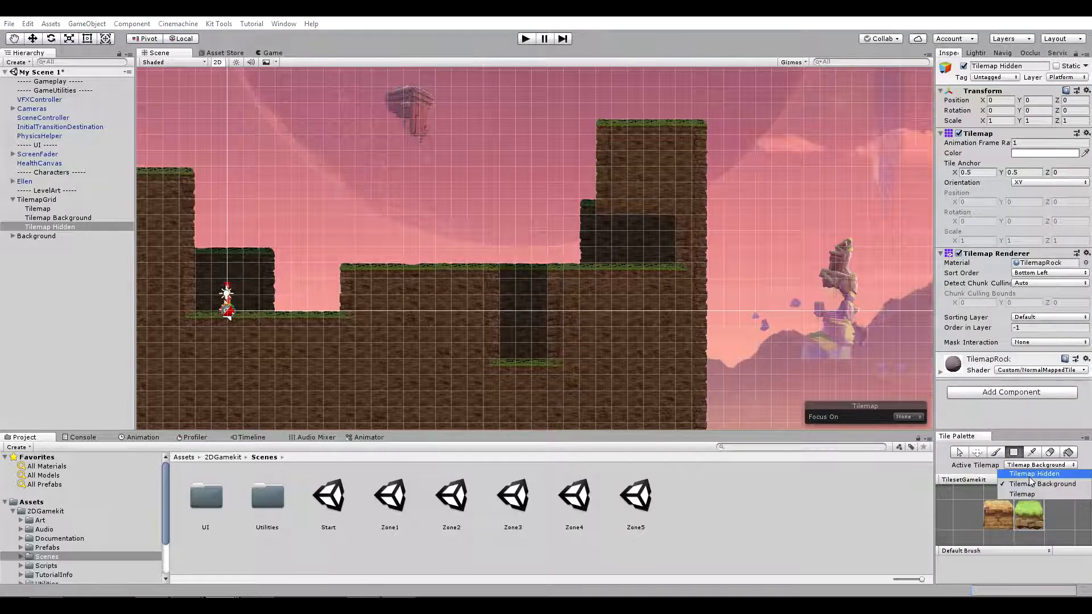
pyautogui.click(1032, 494)
pyautogui.moveTo(597, 276); pyautogui.dragTo(690, 198)
# Step: Create a new sprite object under Tilemap Hidden at the entrance of the covered alcove
pyautogui.rightClick(54, 258)
pyautogui.moveTo(85, 378)
pyautogui.click(182, 379)
pyautogui.moveTo(599, 186); pyautogui.dragTo(598, 186)
# Step: Add a Box Collider 2D to the new sprite and remove its Sprite Renderer
pyautogui.click(975, 281)
pyautogui.write('box')
pyautogui.press('Down')
pyautogui.press('Return')
pyautogui.click(1078, 133)
pyautogui.click(1059, 162)
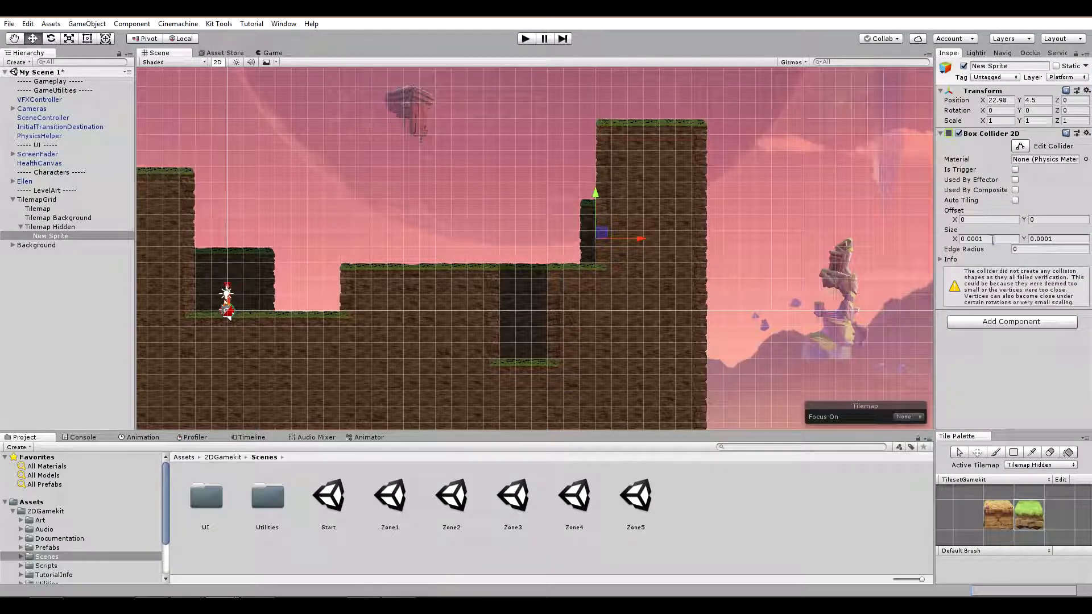
# Step: Set the box collider's size to 1 by 1 and move the object horizontally to about X 25.47
pyautogui.click(1057, 241)
pyautogui.write('1')
pyautogui.moveTo(649, 239); pyautogui.dragTo(688, 245)
# Step: Move New Sprite out of Tilemap Hidden to sit directly under TilemapGrid, and deactivate Tilemap Hidden
pyautogui.moveTo(45, 234); pyautogui.dragTo(44, 222)
pyautogui.click(49, 235)
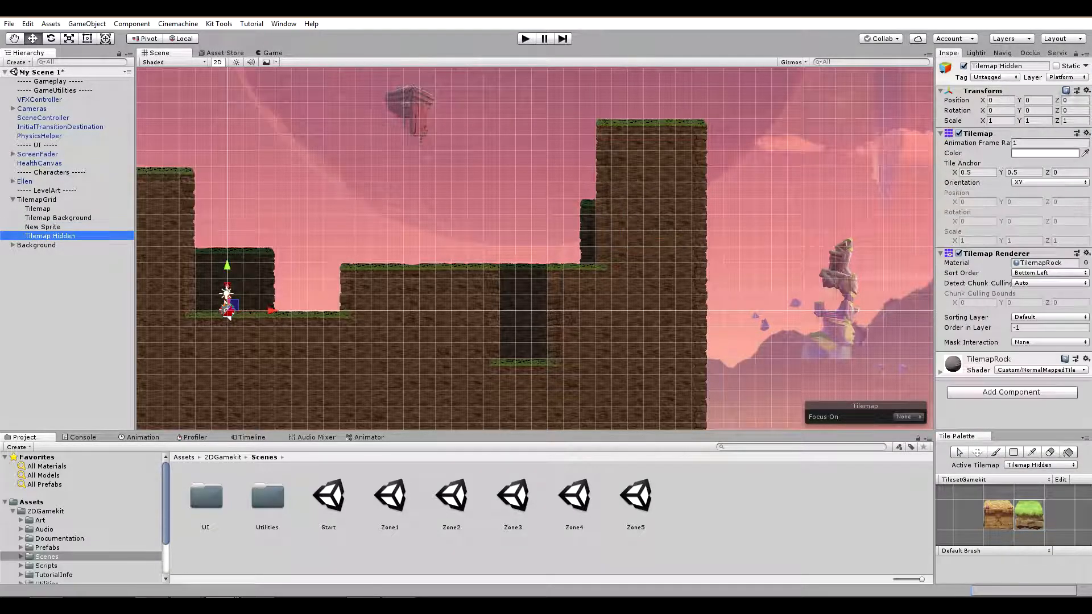
pyautogui.click(964, 66)
# Step: Rename New Sprite as "Swap tilemap"
pyautogui.click(52, 228)
pyautogui.click(91, 226)
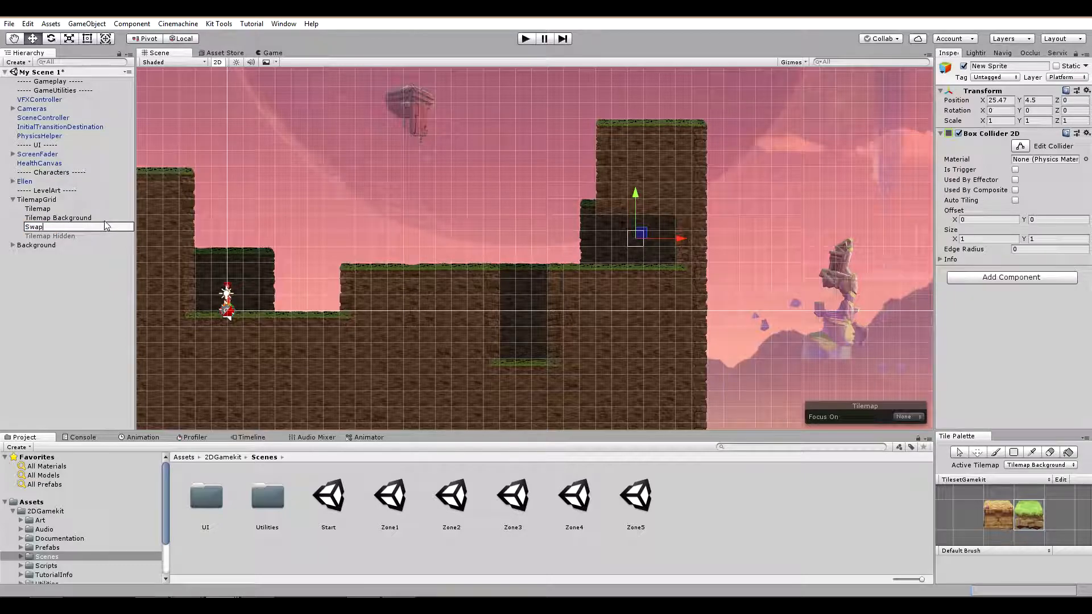
pyautogui.write('Swap tilemap')
pyautogui.press('Return')
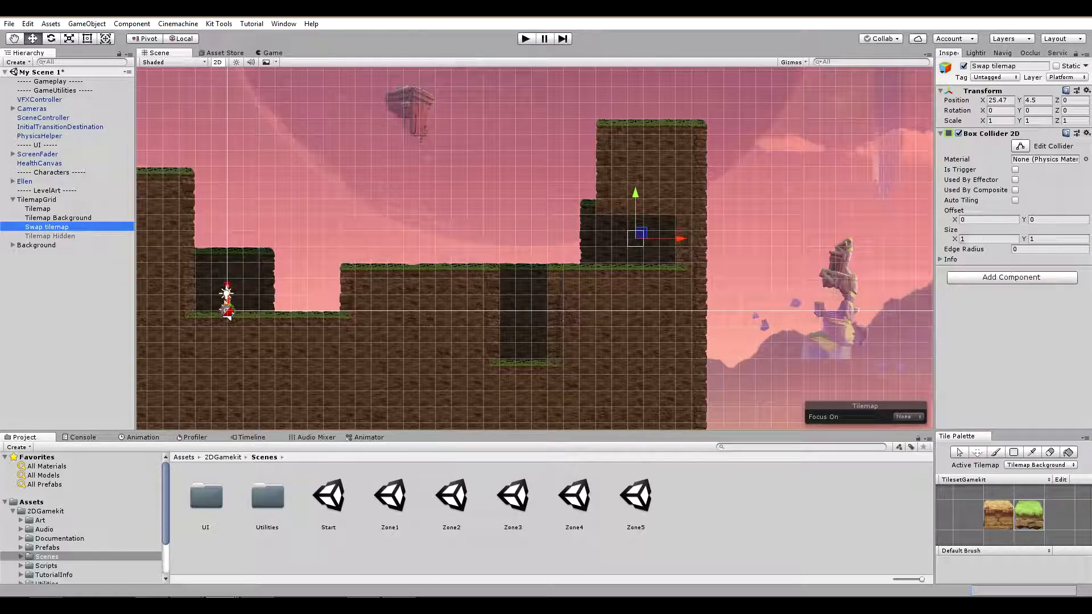
# Step: Make the Swap tilemap collider a 5.24 by 3.35 trigger and add an Interact On Trigger 2D component
pyautogui.click(1018, 277)
pyautogui.write('ont')
pyautogui.click(993, 390)
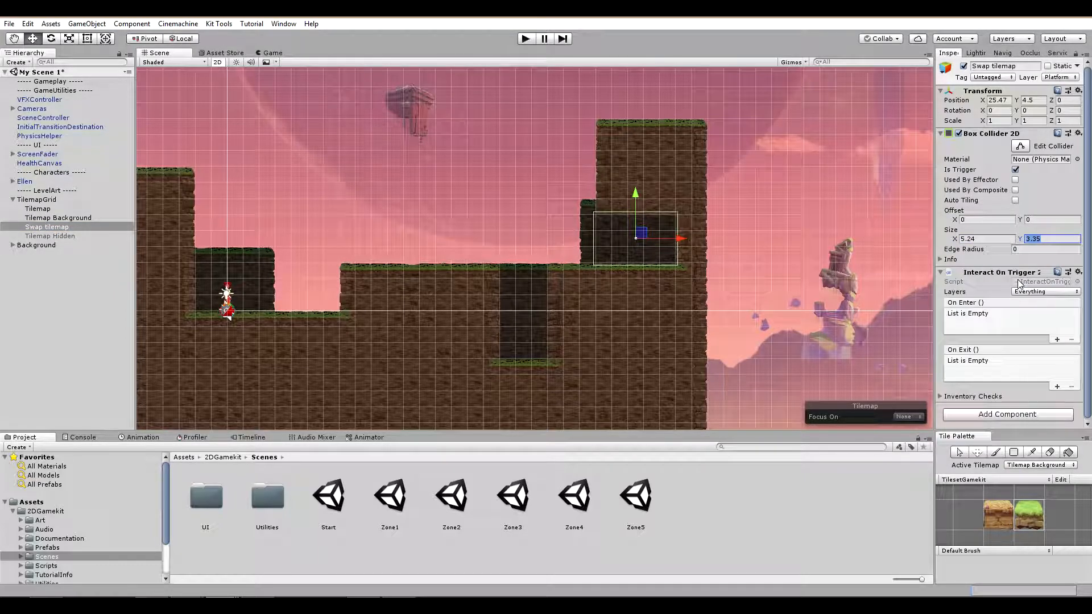
# Step: Assign Tilemap Hidden to the On Enter and On Exit events, and make On Exit activate that game object
pyautogui.moveTo(963, 327); pyautogui.dragTo(964, 326)
pyautogui.moveTo(50, 236); pyautogui.dragTo(961, 373)
pyautogui.click(1018, 362)
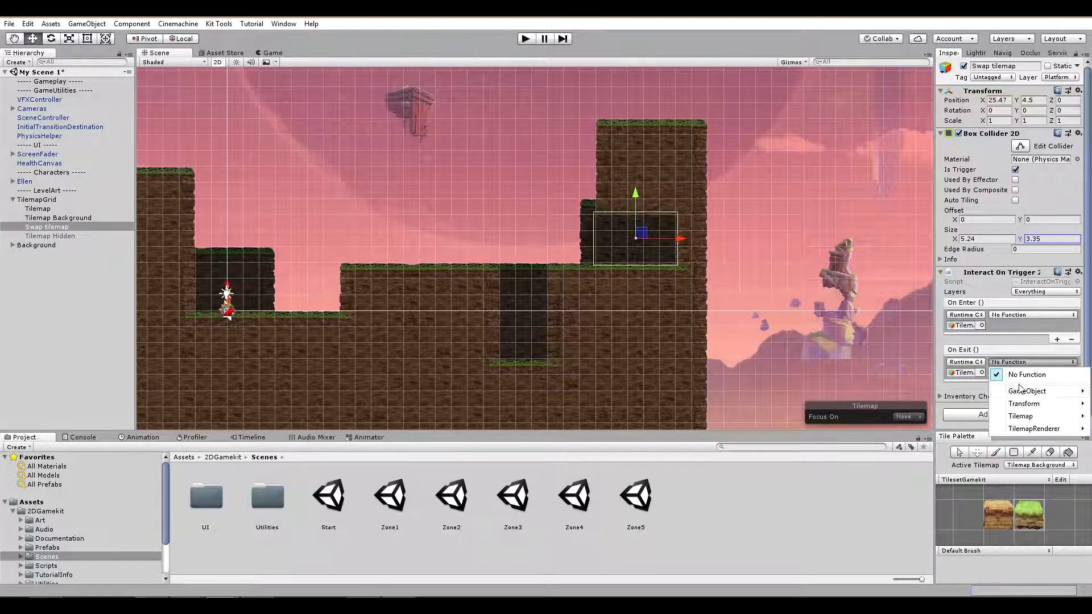
pyautogui.moveTo(1021, 391)
pyautogui.click(922, 392)
pyautogui.click(1018, 362)
pyautogui.click(891, 478)
pyautogui.click(993, 372)
# Step: Make the On Enter event deactivate Tilemap Hidden, and reactivate Tilemap Hidden in the scene
pyautogui.click(1033, 314)
pyautogui.moveTo(1021, 343)
pyautogui.click(917, 431)
pyautogui.click(49, 237)
pyautogui.click(964, 66)
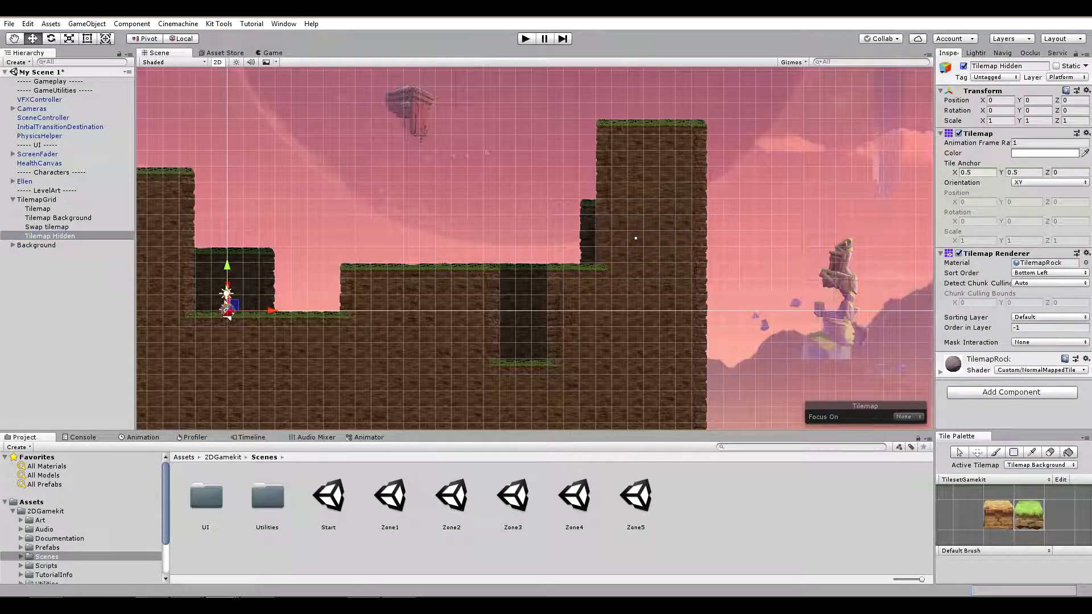
# Step: Play the scene and run the character over the ledge and pit into the hidden alcove to test the swap
pyautogui.click(526, 40)
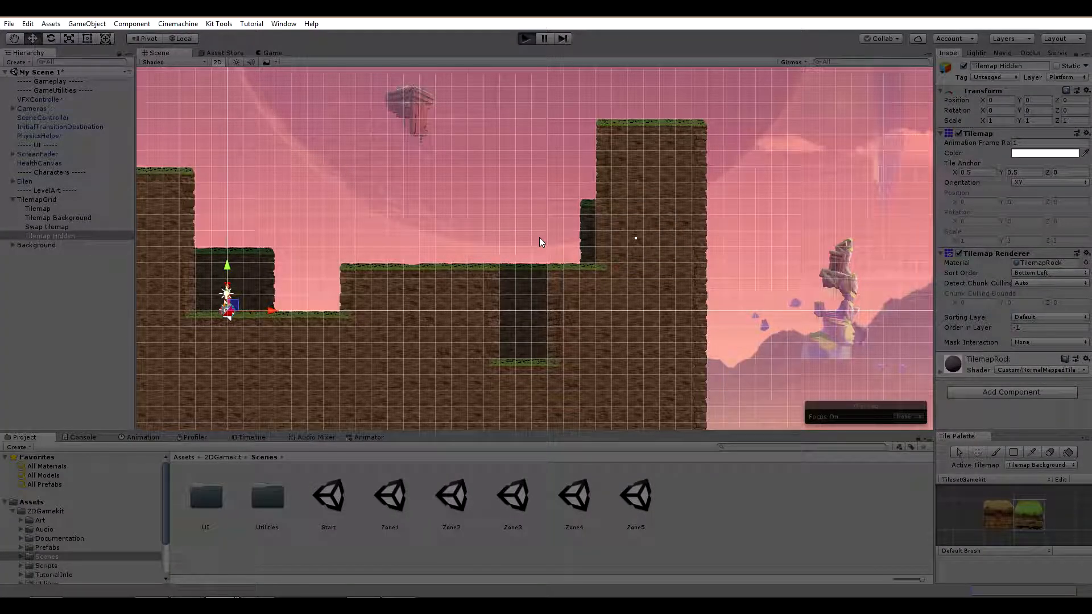
pyautogui.press('d')
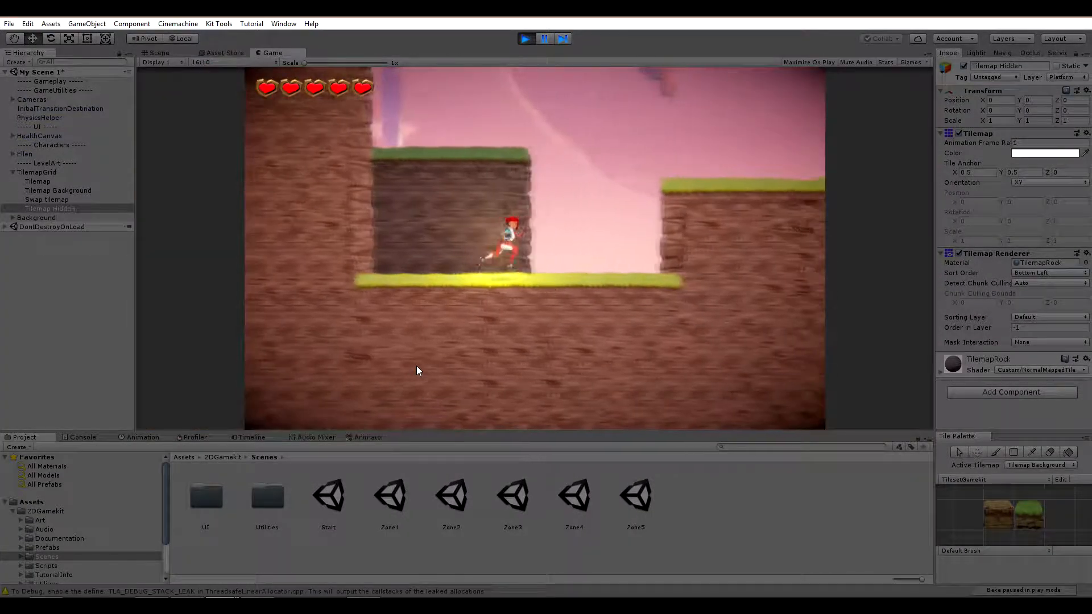
pyautogui.press('space')
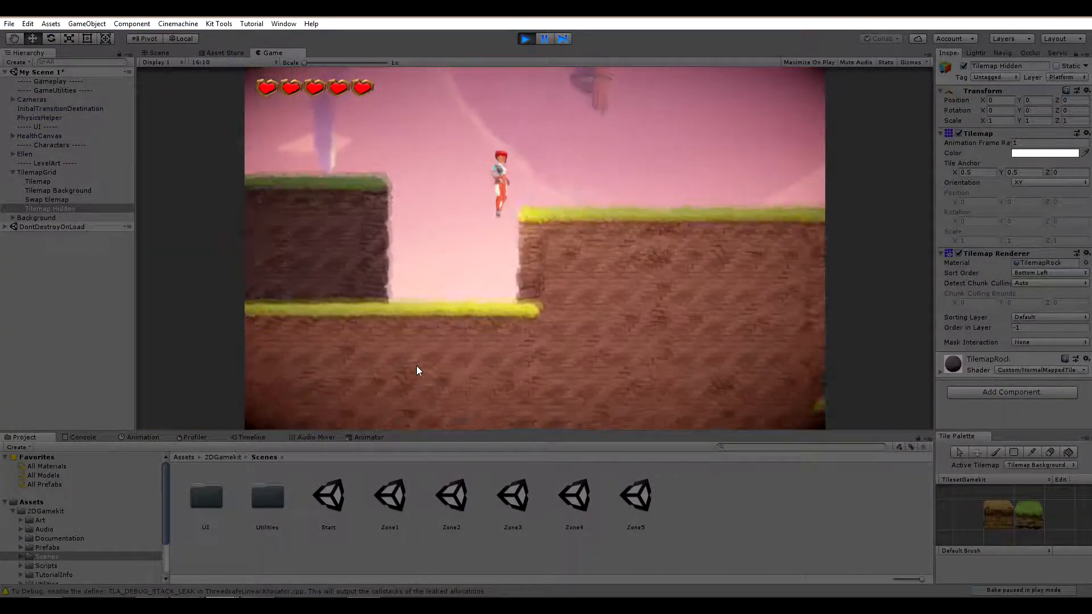
pyautogui.press('space')
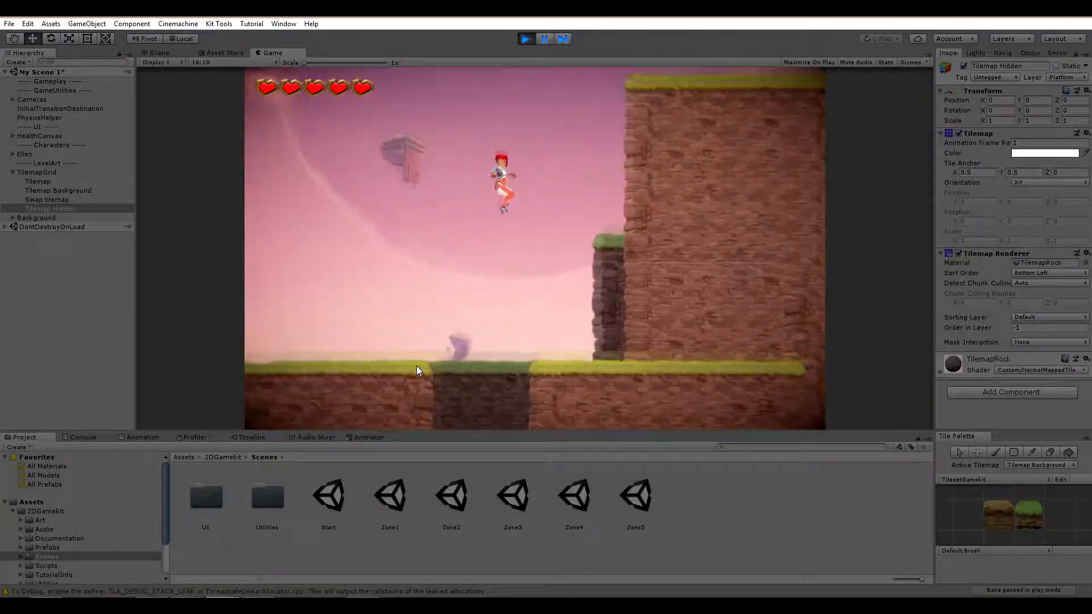
pyautogui.press('d')
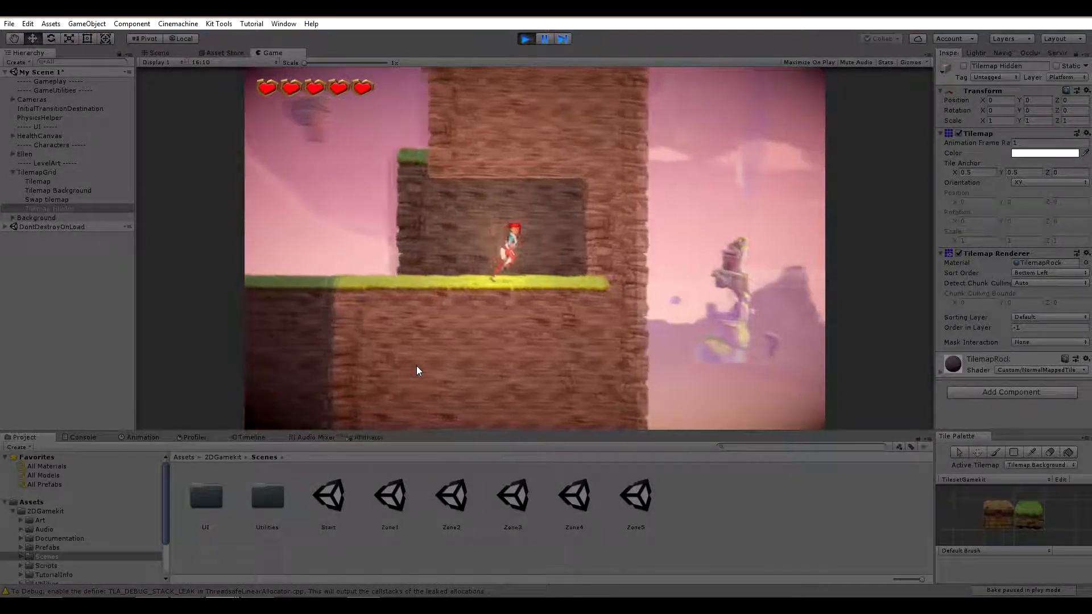
pyautogui.press('a')
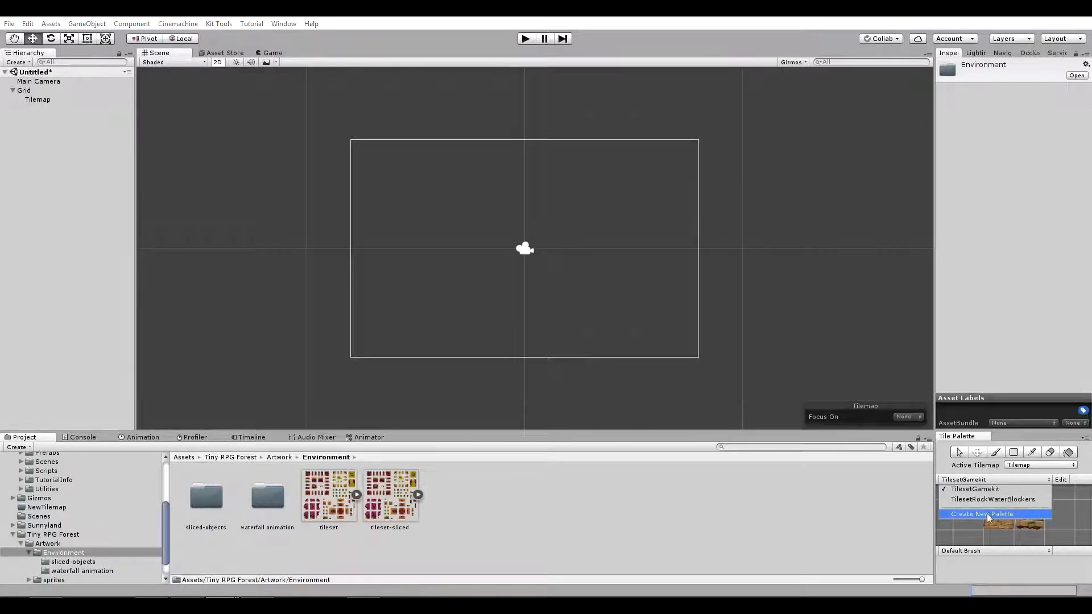
# Step: Create a tile palette named "My new palette" and save it in a folder named MyNewTilemap
pyautogui.write('My new palette')
pyautogui.press('Left')
pyautogui.write('t')
pyautogui.click(1043, 563)
pyautogui.click(202, 58)
pyautogui.click(152, 133)
pyautogui.write('My')
pyautogui.doubleClick(152, 133)
pyautogui.click(444, 318)
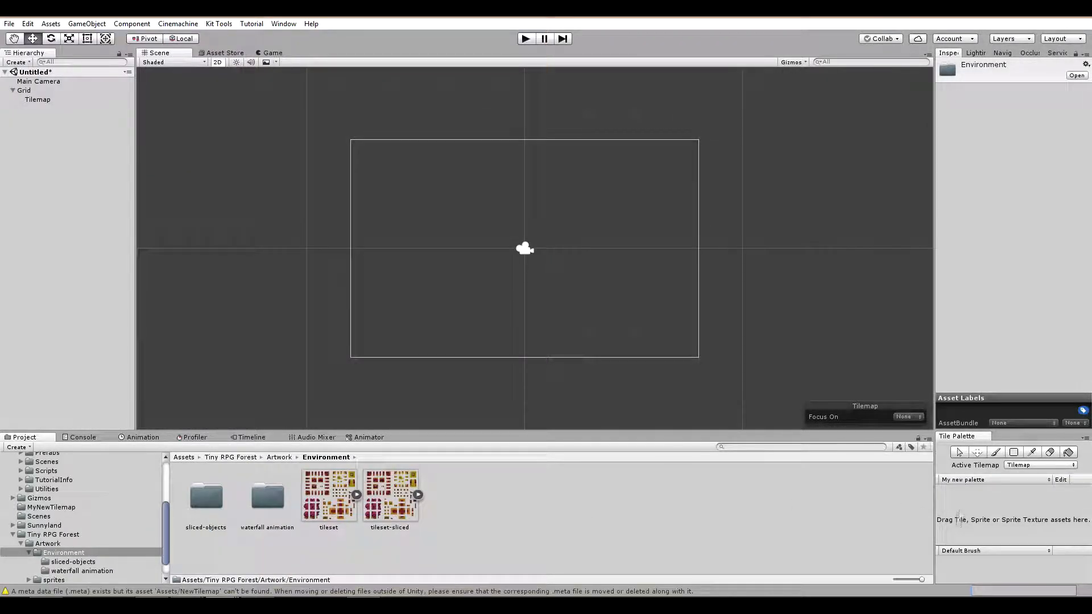
# Step: Add the tileset-sliced texture to My new palette and save the generated tiles
pyautogui.moveTo(960, 526); pyautogui.dragTo(960, 526)
pyautogui.click(449, 316)
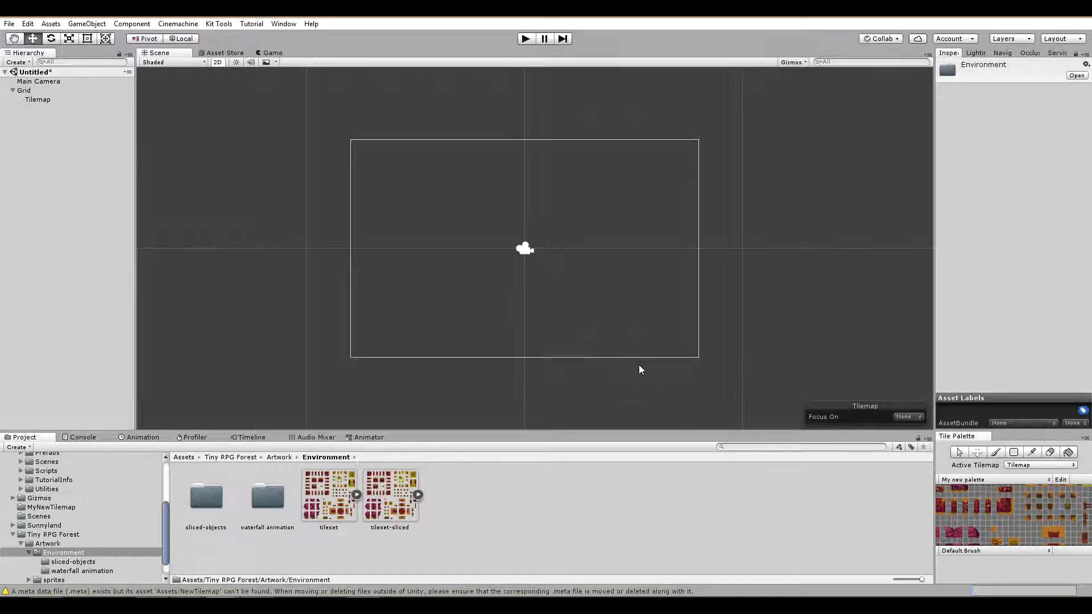
# Step: Set the Pixels Per Unit of the tileset-sliced texture to 32 and apply the import settings
pyautogui.press('b')
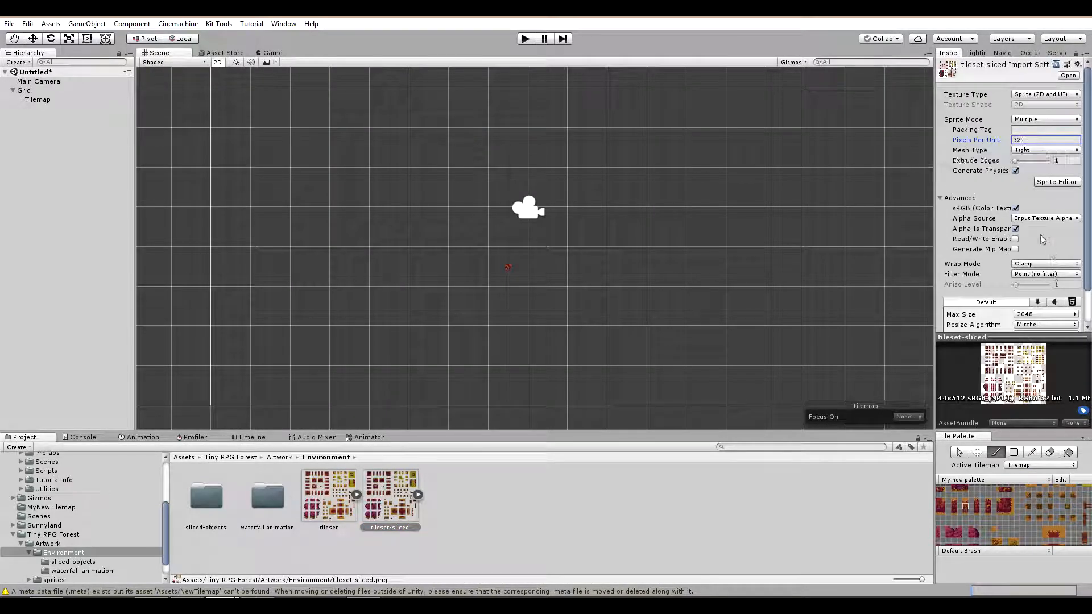
pyautogui.scroll(-2, 1042, 239)
pyautogui.click(1068, 322)
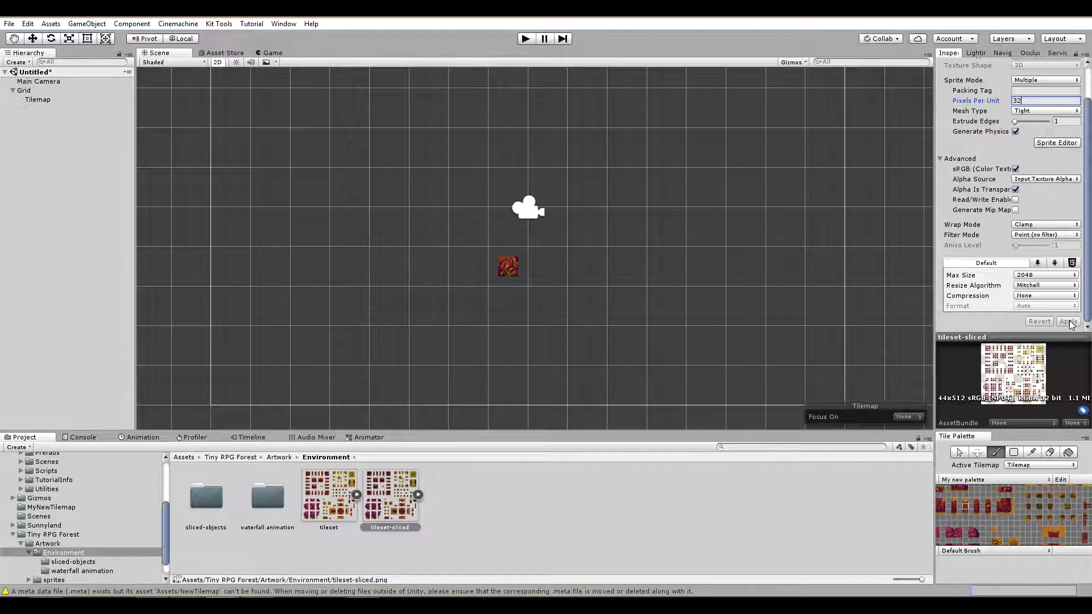
pyautogui.scroll(2, 1013, 514)
# Step: Paint a horizontal red hedge wall with an end piece at each side
pyautogui.moveTo(983, 512); pyautogui.dragTo(1029, 515, button='middle')
pyautogui.moveTo(971, 505); pyautogui.dragTo(1003, 521)
pyautogui.click(494, 273)
pyautogui.moveTo(546, 266); pyautogui.dragTo(825, 267)
pyautogui.moveTo(1019, 505); pyautogui.dragTo(1020, 521)
pyautogui.click(637, 263)
# Step: Paint another stretch of hedge wall further along and place wall section tiles at intervals in it
pyautogui.moveTo(796, 265); pyautogui.dragTo(496, 252, button='middle')
pyautogui.moveTo(1052, 505)
pyautogui.mouseDown()
pyautogui.moveTo(1052, 519)
pyautogui.moveTo(1035, 520)
pyautogui.mouseUp()
pyautogui.click(406, 253)
pyautogui.moveTo(565, 253); pyautogui.dragTo(802, 253)
pyautogui.moveTo(1003, 505)
pyautogui.mouseDown()
pyautogui.moveTo(1003, 520)
pyautogui.moveTo(1085, 521)
pyautogui.moveTo(1004, 511)
pyautogui.mouseUp()
pyautogui.click(604, 253)
pyautogui.click(565, 253)
pyautogui.click(723, 253)
pyautogui.click(914, 254)
# Step: Place a hedge corner piece and stack vertical hedge sections above it
pyautogui.scroll(-6, 910, 256)
pyautogui.moveTo(1004, 529); pyautogui.dragTo(995, 492, button='middle')
pyautogui.moveTo(959, 509); pyautogui.dragTo(970, 521)
pyautogui.moveTo(284, 386); pyautogui.dragTo(505, 270, button='middle')
pyautogui.click(507, 333)
pyautogui.moveTo(957, 498); pyautogui.dragTo(969, 498)
pyautogui.click(516, 197)
pyautogui.click(515, 168)
pyautogui.click(515, 138)
pyautogui.click(516, 231)
pyautogui.moveTo(515, 231); pyautogui.dragTo(399, 217, button='middle')
# Step: Extend the hedge horizontally from the new corner and place a corner piece at its far end
pyautogui.moveTo(975, 496); pyautogui.dragTo(976, 508)
pyautogui.moveTo(429, 307); pyautogui.dragTo(612, 307)
pyautogui.moveTo(1015, 492); pyautogui.dragTo(1010, 543, button='middle')
pyautogui.moveTo(1018, 489); pyautogui.dragTo(1031, 501)
pyautogui.click(703, 307)
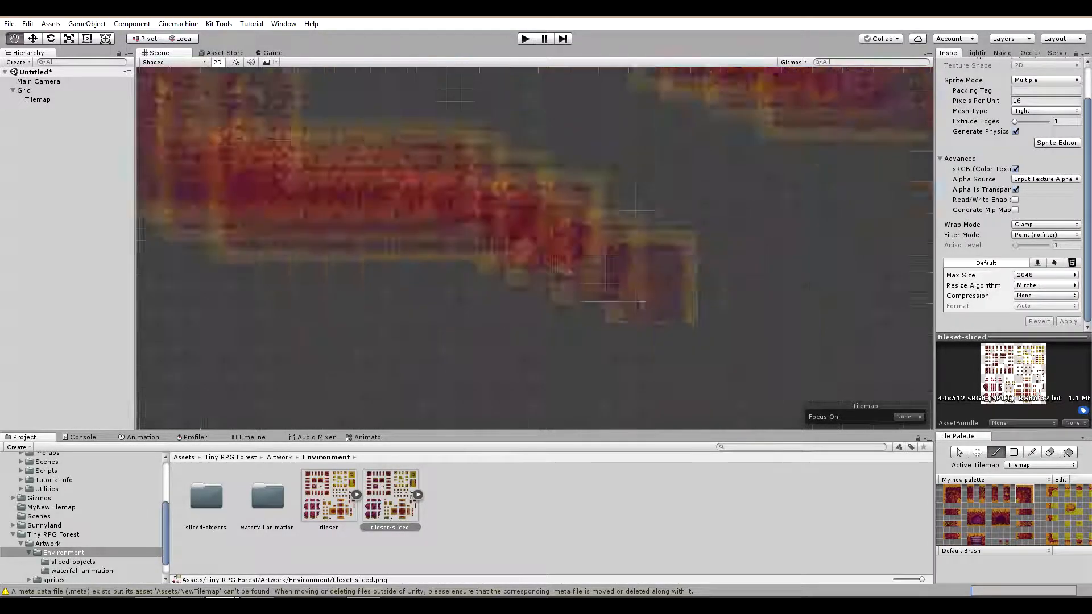
# Step: Paint a vertical hedge column down from the corner at the end of the upper wall
pyautogui.moveTo(702, 307); pyautogui.dragTo(266, 312, button='middle')
pyautogui.moveTo(1019, 512); pyautogui.dragTo(1031, 512)
pyautogui.moveTo(693, 220); pyautogui.dragTo(695, 397)
pyautogui.moveTo(695, 396); pyautogui.dragTo(693, 300, button='middle')
# Step: Place a corner at the column's foot and paint the bottom hedge wall leftwards, undoing a misaligned stroke
pyautogui.moveTo(1019, 516)
pyautogui.mouseDown()
pyautogui.moveTo(1030, 527)
pyautogui.moveTo(984, 526)
pyautogui.mouseUp()
pyautogui.click(694, 390)
pyautogui.moveTo(628, 393); pyautogui.dragTo(482, 385)
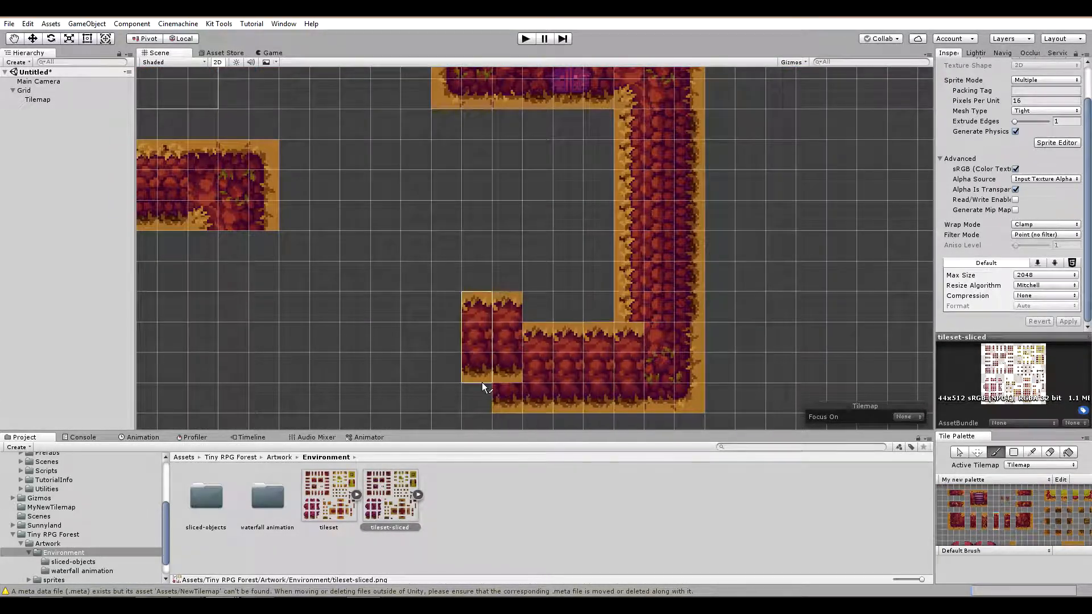
pyautogui.hotkey('ctrl', 'z')
pyautogui.moveTo(593, 392); pyautogui.dragTo(334, 391)
# Step: Place the bottom-left hedge corner and paint vertical sections up to the existing left wall
pyautogui.moveTo(951, 516)
pyautogui.mouseDown()
pyautogui.moveTo(961, 527)
pyautogui.moveTo(962, 504)
pyautogui.mouseUp()
pyautogui.click(270, 392)
pyautogui.moveTo(265, 307); pyautogui.dragTo(264, 246)
pyautogui.click(262, 277)
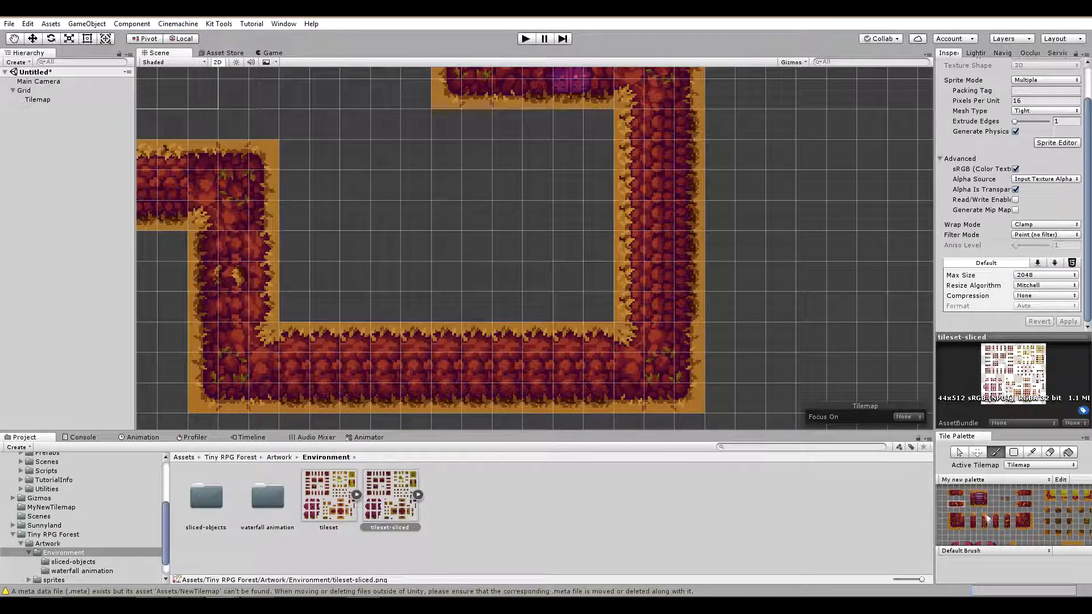
# Step: Paint variant hedge tiles over scattered sections of the bottom wall and the right wall to break up the repetition
pyautogui.click(387, 397)
pyautogui.click(538, 396)
pyautogui.click(507, 396)
pyautogui.moveTo(1008, 516)
pyautogui.mouseDown()
pyautogui.moveTo(1007, 527)
pyautogui.moveTo(973, 526)
pyautogui.mouseUp()
pyautogui.click(295, 396)
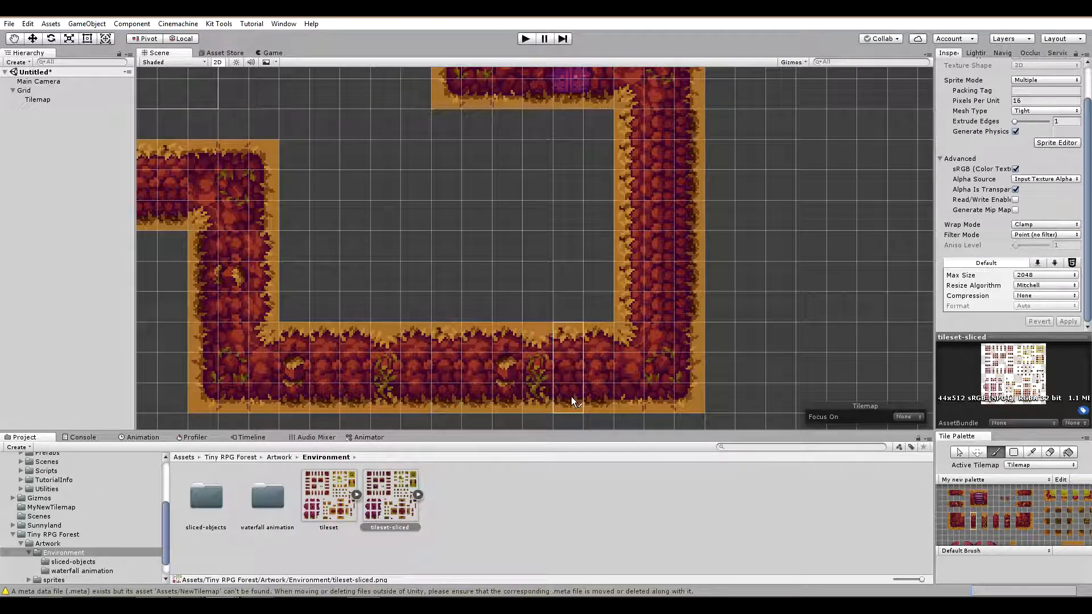
pyautogui.moveTo(326, 398); pyautogui.dragTo(354, 398)
pyautogui.moveTo(1018, 504); pyautogui.dragTo(1030, 503)
pyautogui.click(689, 277)
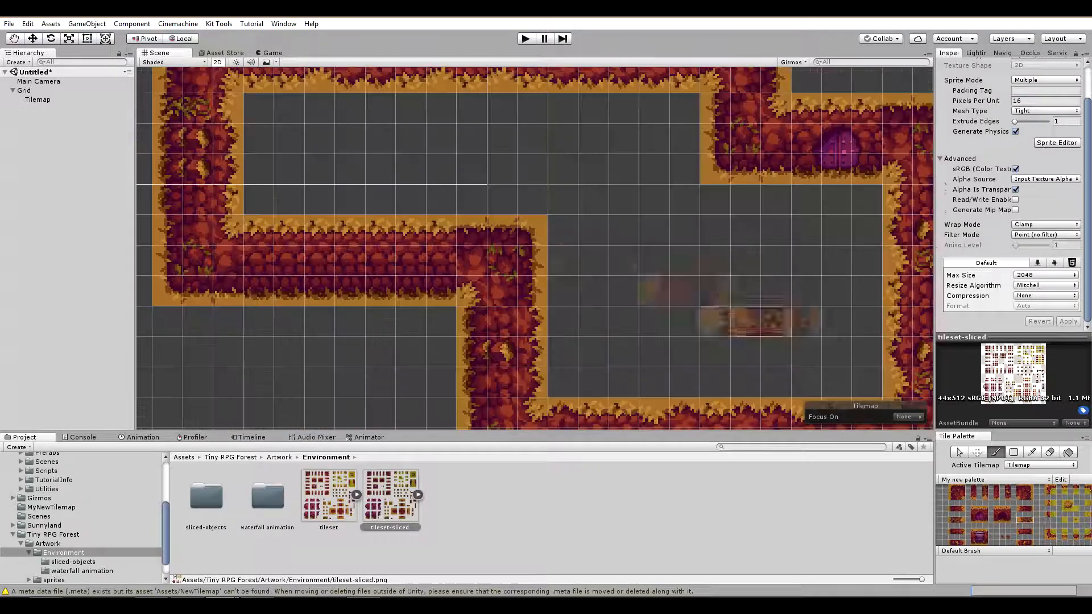
# Step: Add a second tilemap under Grid named Tilemap Background and set its Order in Layer to -10
pyautogui.click(45, 108)
pyautogui.click(45, 110)
pyautogui.hotkey('ctrl', 'z')
pyautogui.click(53, 100)
pyautogui.hotkey('ctrl', 'd')
pyautogui.press('F2')
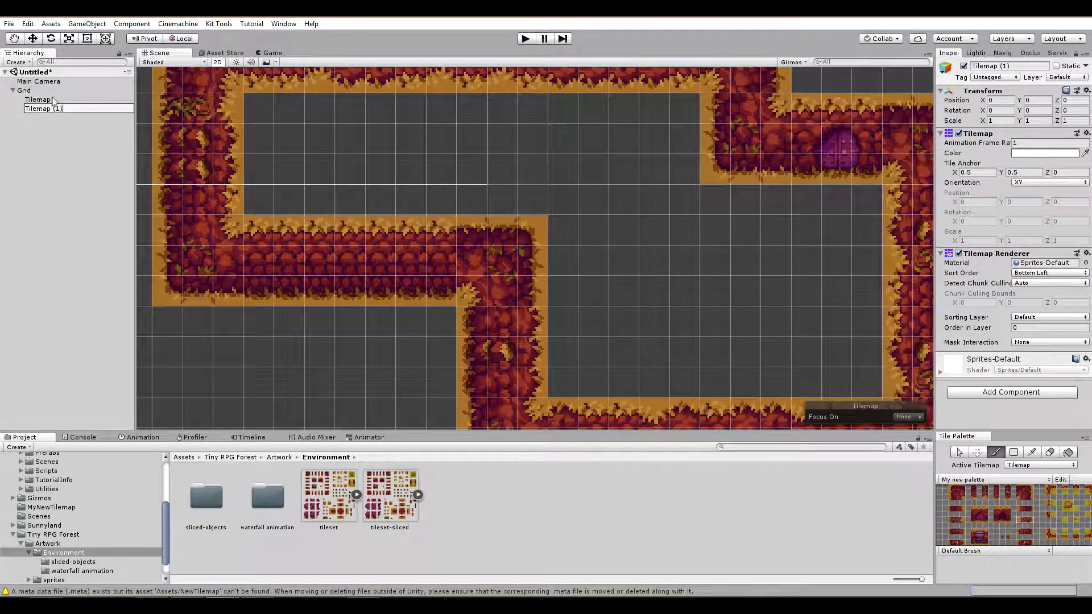
pyautogui.write('Tilemap Background')
pyautogui.click(1030, 328)
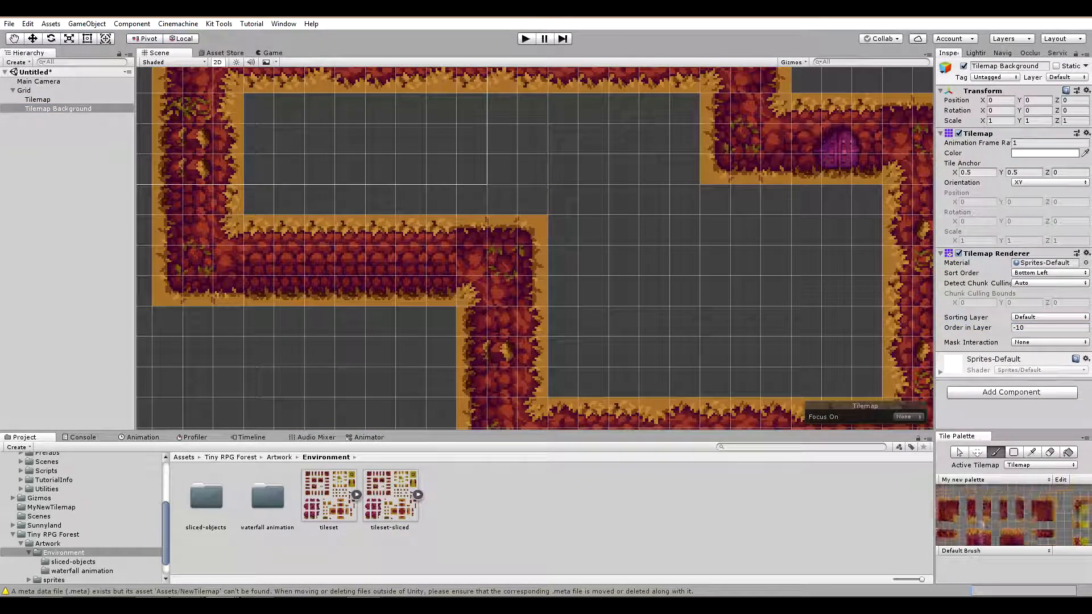
# Step: Fill the hedge enclosure's interior with plain ground tiles on Tilemap Background
pyautogui.click(1031, 499)
pyautogui.moveTo(259, 134)
pyautogui.mouseDown()
pyautogui.moveTo(536, 114)
pyautogui.moveTo(684, 124)
pyautogui.mouseUp()
pyautogui.hotkey('ctrl', 'z')
pyautogui.click(1040, 465)
pyautogui.click(1040, 487)
pyautogui.click(1014, 453)
pyautogui.moveTo(265, 109)
pyautogui.mouseDown()
pyautogui.moveTo(662, 210)
pyautogui.moveTo(684, 203)
pyautogui.mouseUp()
pyautogui.moveTo(563, 199); pyautogui.dragTo(867, 381)
pyautogui.scroll(-7, 809, 281)
pyautogui.moveTo(809, 281); pyautogui.dragTo(654, 222, button='middle')
pyautogui.scroll(-4, 1026, 524)
# Step: Add another tilemap named Tilemap Front and set its Order in Layer to 2
pyautogui.moveTo(1026, 524); pyautogui.dragTo(1042, 523, button='middle')
pyautogui.moveTo(980, 509); pyautogui.dragTo(1026, 537)
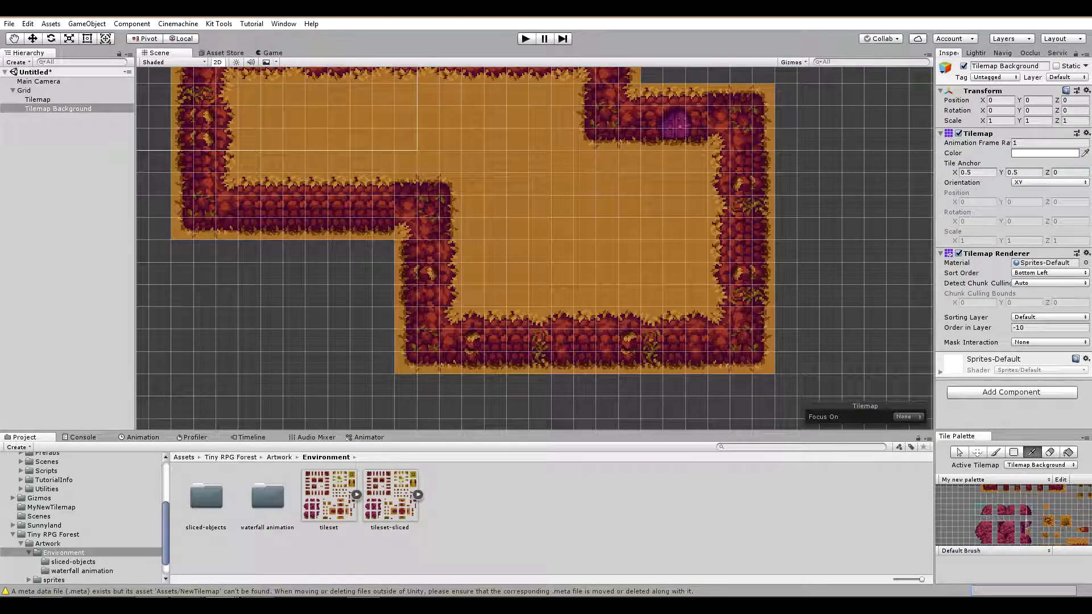
pyautogui.click(996, 452)
pyautogui.rightClick(47, 99)
pyautogui.click(72, 146)
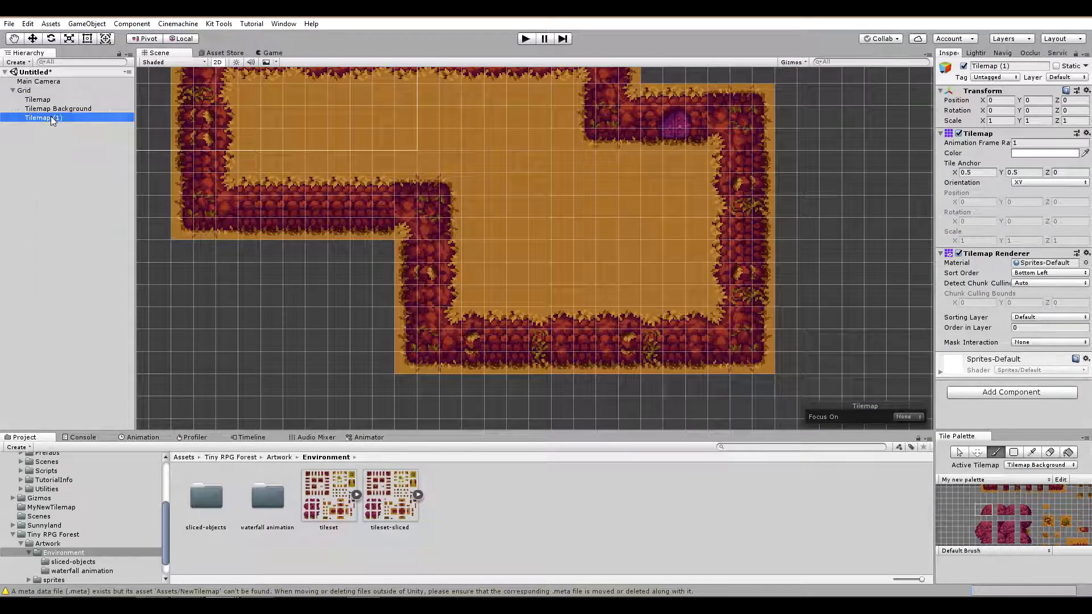
pyautogui.write('Front')
pyautogui.press('Return')
pyautogui.click(1022, 328)
pyautogui.write('2')
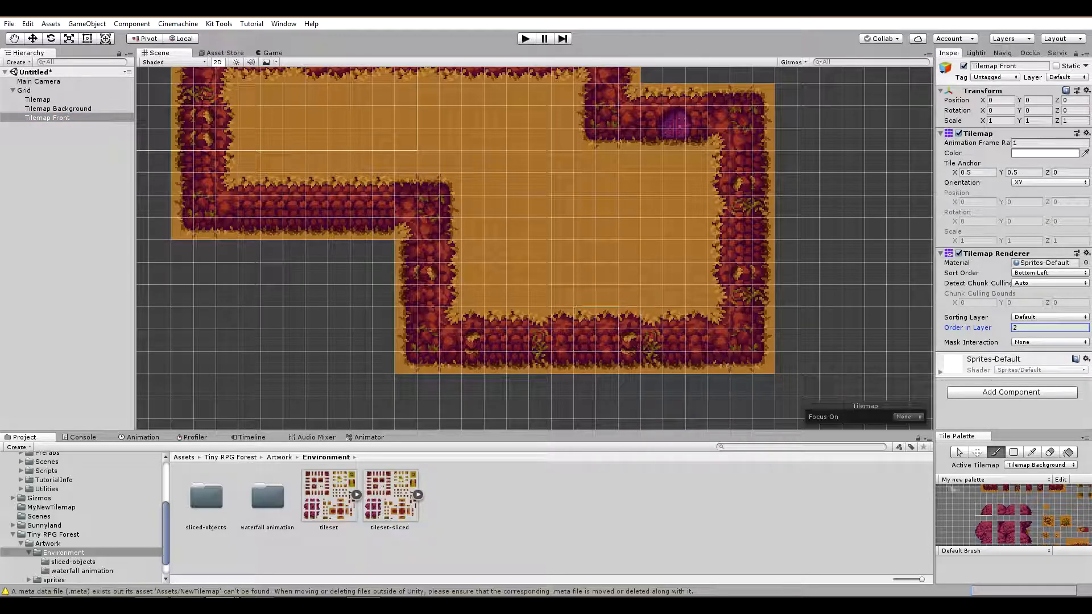
# Step: On Tilemap Front, paint two rows of pink tree canopies over the enclosure's bottom-right corner
pyautogui.click(1040, 465)
pyautogui.click(1038, 473)
pyautogui.click(653, 296)
pyautogui.moveTo(1000, 508)
pyautogui.mouseDown()
pyautogui.moveTo(1028, 513)
pyautogui.moveTo(989, 542)
pyautogui.moveTo(1029, 541)
pyautogui.mouseUp()
pyautogui.click(719, 297)
pyautogui.click(763, 296)
pyautogui.click(652, 385)
pyautogui.click(719, 385)
pyautogui.click(764, 385)
# Step: Paint the lower row of tree tiles to finish the clump at the enclosure's bottom-right corner
pyautogui.moveTo(974, 491); pyautogui.dragTo(987, 516)
pyautogui.moveTo(675, 422); pyautogui.dragTo(677, 309, button='middle')
pyautogui.click(651, 364)
pyautogui.moveTo(999, 491)
pyautogui.mouseDown()
pyautogui.moveTo(1013, 516)
pyautogui.moveTo(1033, 517)
pyautogui.mouseUp()
pyautogui.click(718, 364)
pyautogui.click(764, 364)
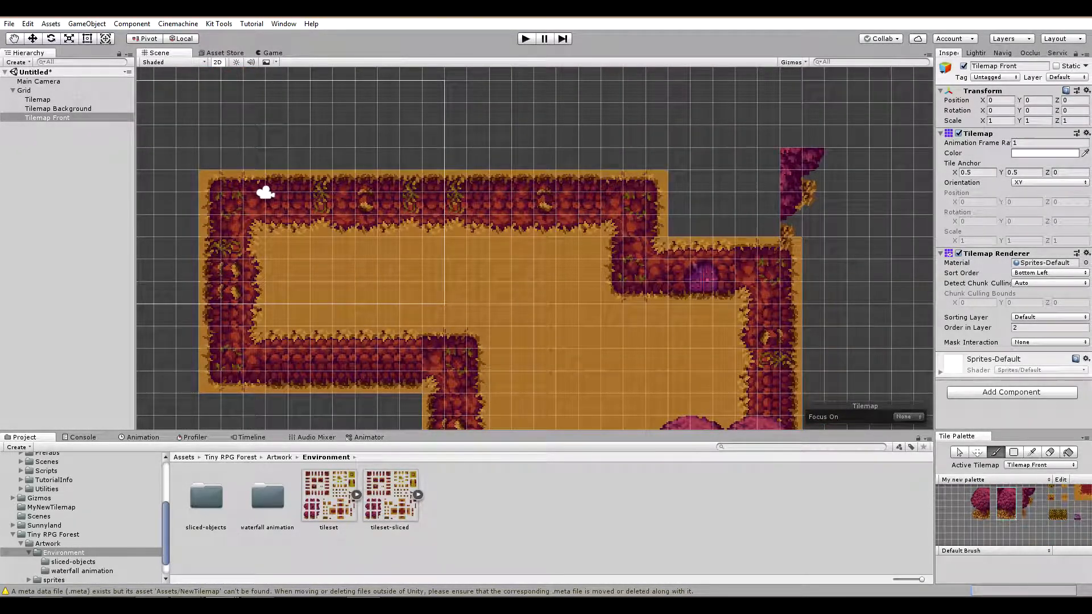
# Step: Paint a clump of pink trees above the purple door at the enclosure's upper-right corner
pyautogui.click(767, 248)
pyautogui.moveTo(974, 491); pyautogui.dragTo(987, 517)
pyautogui.click(701, 249)
pyautogui.moveTo(992, 493); pyautogui.dragTo(983, 521, button='middle')
pyautogui.moveTo(990, 504); pyautogui.dragTo(1003, 510)
pyautogui.click(769, 137)
pyautogui.moveTo(1015, 504); pyautogui.dragTo(1023, 510)
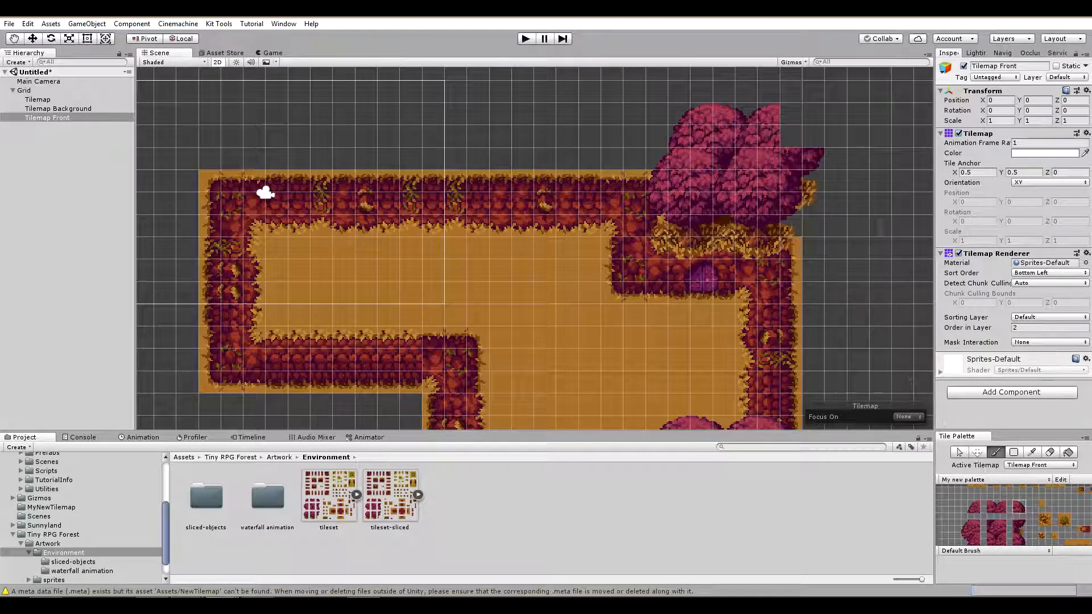
pyautogui.click(813, 137)
# Step: Place canopy tops for two trees outside the hedge, beside its upper-left corner and at the lower-left inner corner
pyautogui.moveTo(187, 207); pyautogui.dragTo(366, 191, button='middle')
pyautogui.click(366, 191)
pyautogui.moveTo(616, 378); pyautogui.dragTo(586, 282, button='middle')
pyautogui.click(582, 269)
# Step: Complete both trees outside the left hedge with their overlapping canopies, leafy bases and right edges
pyautogui.moveTo(964, 522); pyautogui.dragTo(977, 541)
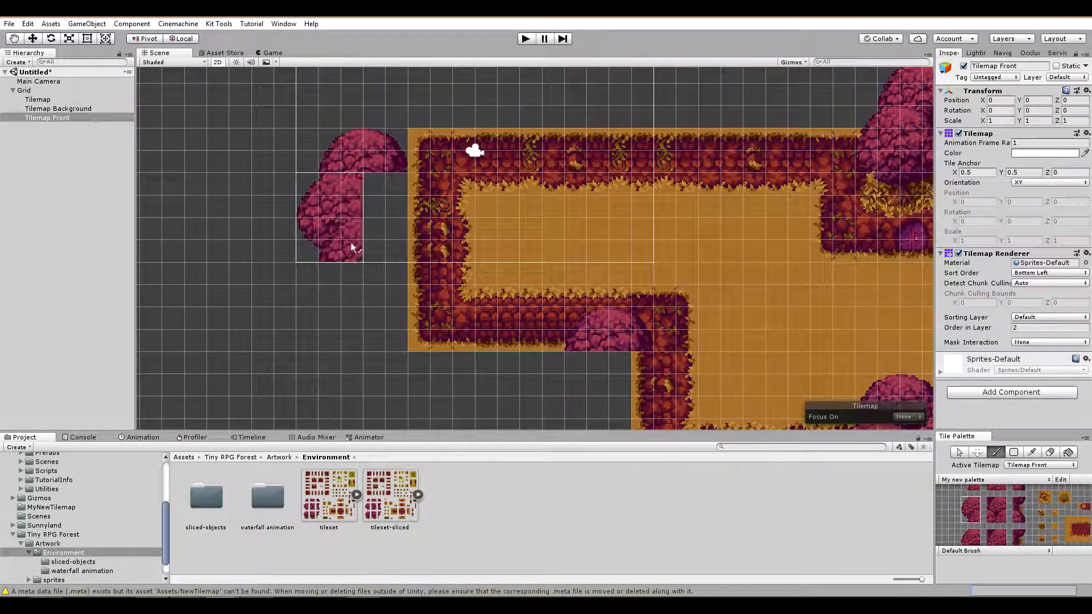
pyautogui.moveTo(987, 530); pyautogui.dragTo(982, 516, button='middle')
pyautogui.moveTo(959, 508); pyautogui.dragTo(972, 534)
pyautogui.click(351, 273)
pyautogui.moveTo(588, 418); pyautogui.dragTo(587, 373, button='middle')
pyautogui.click(597, 409)
pyautogui.moveTo(1012, 509); pyautogui.dragTo(1024, 535)
pyautogui.click(599, 293)
pyautogui.click(372, 137)
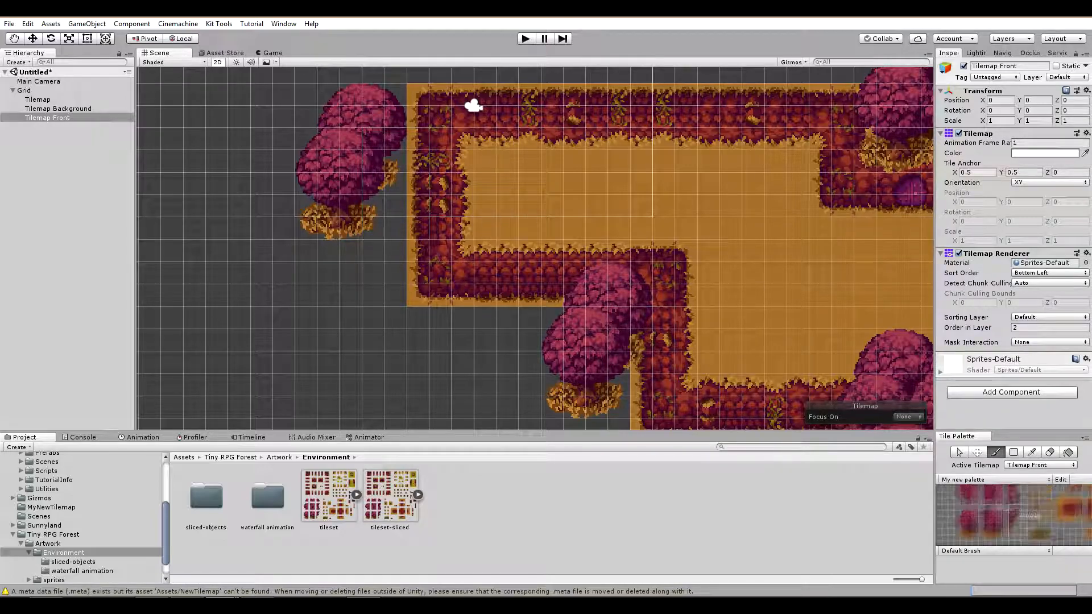
# Step: Place three wooden fence sections outside the enclosure along the upper hedge wall
pyautogui.moveTo(680, 419); pyautogui.dragTo(673, 360, button='middle')
pyautogui.rightClick(976, 501)
pyautogui.moveTo(1047, 530); pyautogui.dragTo(1065, 533)
pyautogui.moveTo(725, 170); pyautogui.dragTo(738, 328, button='middle')
pyautogui.click(763, 162)
pyautogui.click(650, 161)
pyautogui.click(493, 161)
# Step: Paint a narrow dark undergrowth patch on Tilemap Front between the first two fence sections above the upper wall
pyautogui.moveTo(1072, 540); pyautogui.dragTo(1055, 502, button='middle')
pyautogui.scroll(-1, 1059, 524)
pyautogui.click(1019, 528)
pyautogui.click(1040, 465)
pyautogui.click(1039, 484)
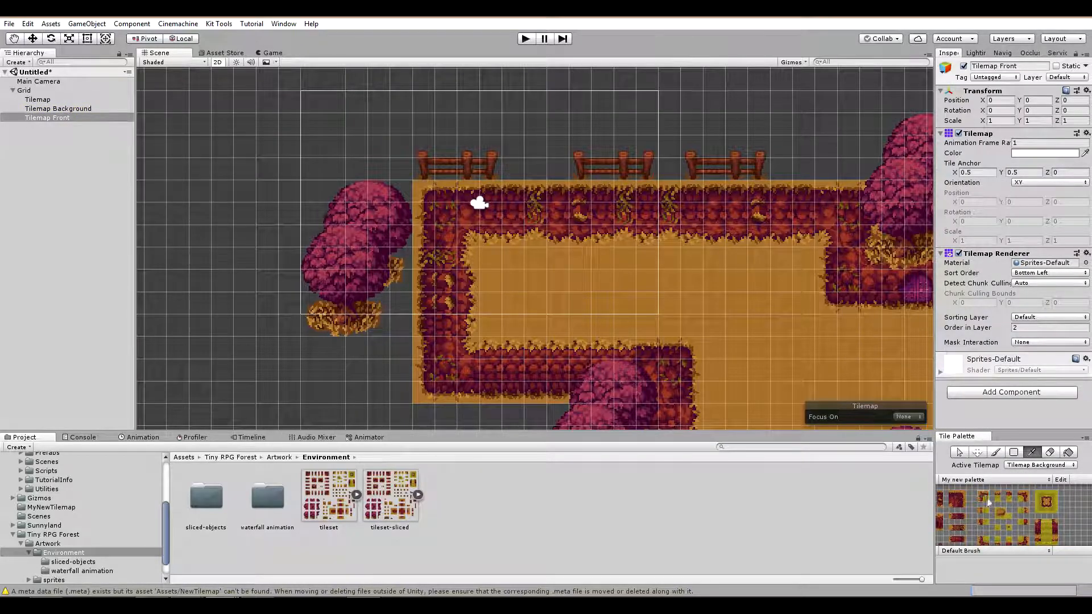
pyautogui.click(1040, 465)
pyautogui.click(1038, 493)
pyautogui.scroll(-1, 1044, 515)
pyautogui.moveTo(1059, 514); pyautogui.dragTo(1027, 532, button='middle')
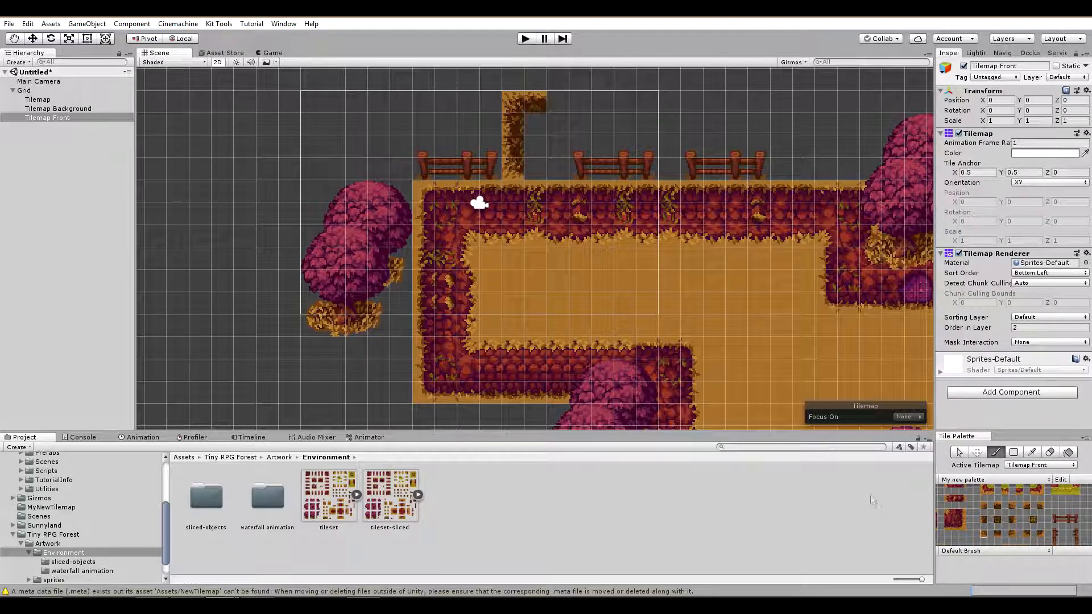
pyautogui.moveTo(535, 124); pyautogui.dragTo(535, 146)
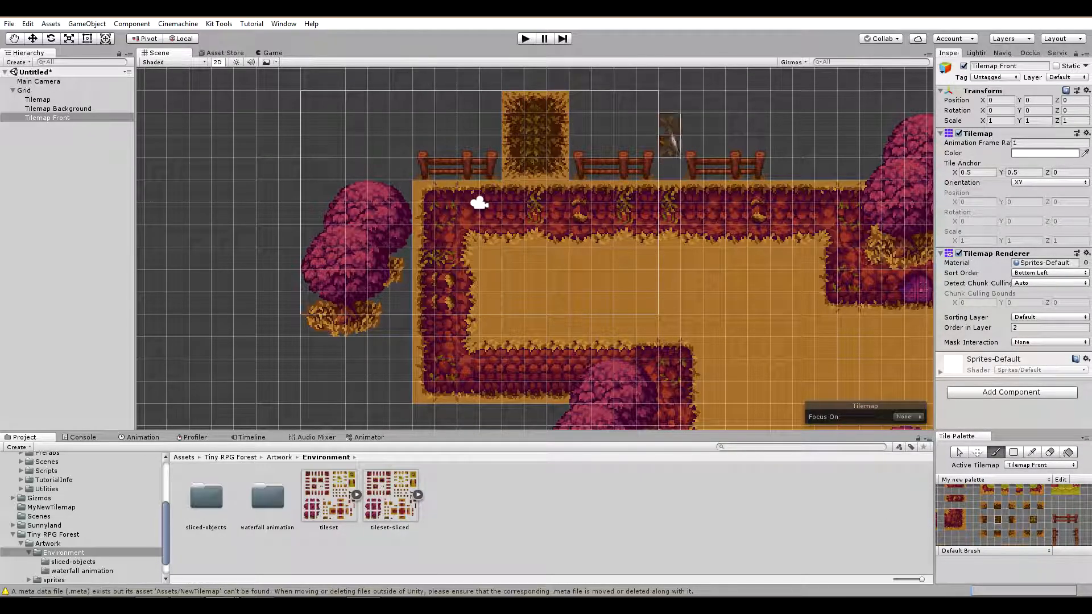
# Step: Paint a wider undergrowth patch with scattered yellow leaves above the upper wall, around the third fence section
pyautogui.moveTo(670, 124); pyautogui.dragTo(670, 147)
pyautogui.click(1033, 519)
pyautogui.click(692, 124)
pyautogui.click(758, 124)
pyautogui.click(736, 146)
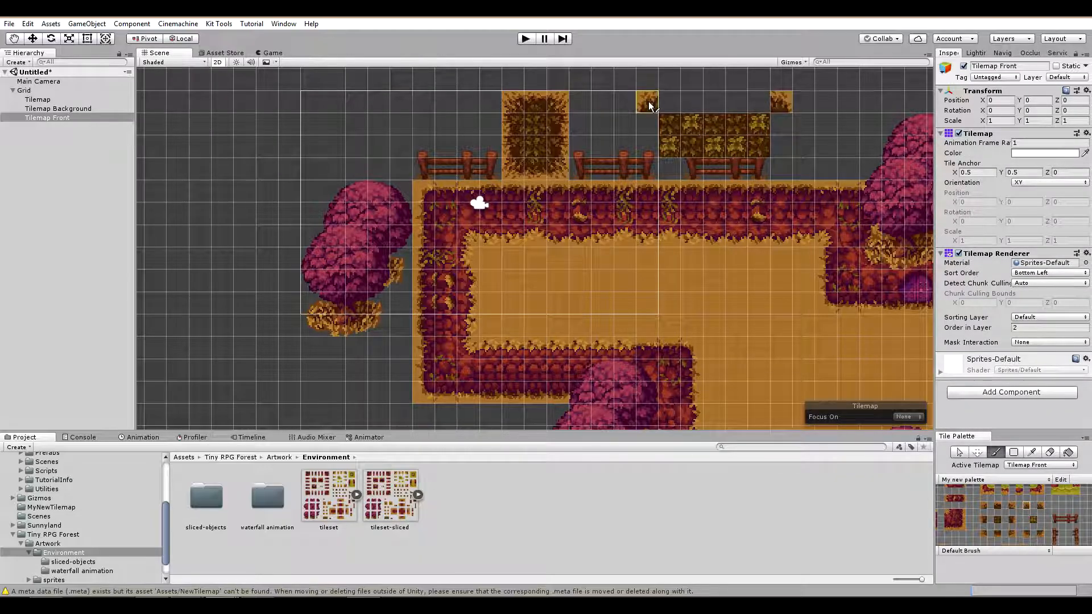
pyautogui.moveTo(670, 169)
pyautogui.mouseDown()
pyautogui.moveTo(747, 175)
pyautogui.moveTo(668, 101)
pyautogui.mouseUp()
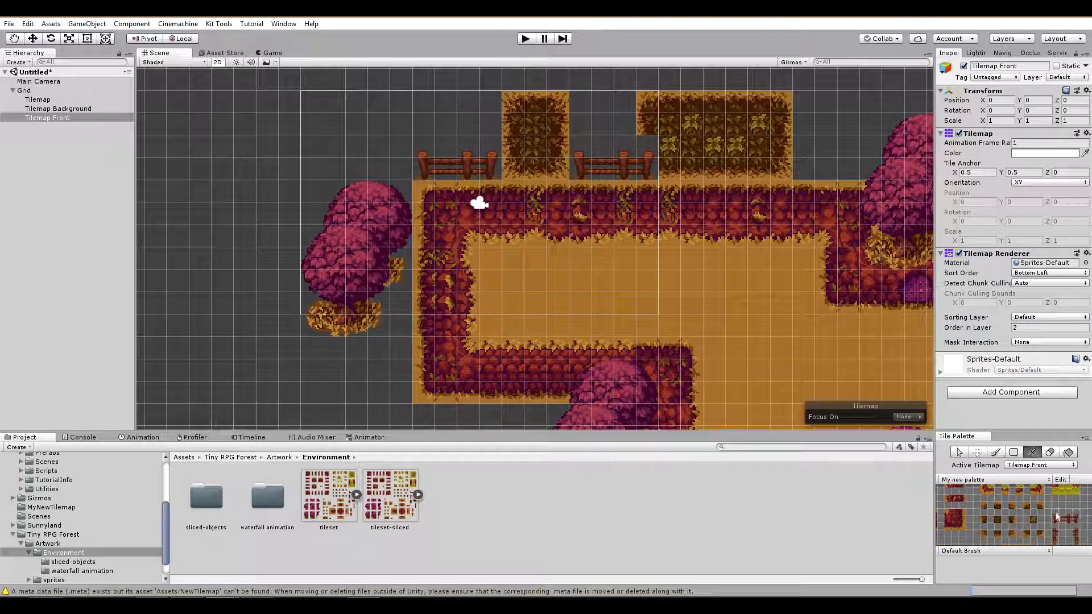
# Step: Repaint the third fence section on Tilemap Front and paint the undergrowth beneath it on Tilemap Background
pyautogui.moveTo(1057, 517); pyautogui.dragTo(1076, 521)
pyautogui.click(759, 169)
pyautogui.click(1040, 465)
pyautogui.click(1040, 486)
pyautogui.click(998, 519)
pyautogui.click(985, 522)
pyautogui.moveTo(759, 146)
pyautogui.mouseDown()
pyautogui.moveTo(692, 146)
pyautogui.moveTo(759, 172)
pyautogui.mouseUp()
# Step: Paint plain ground around the fences and narrow undergrowth patch, and add a dry bush above the first fence section
pyautogui.moveTo(975, 534); pyautogui.dragTo(1047, 490, button='middle')
pyautogui.click(1014, 502)
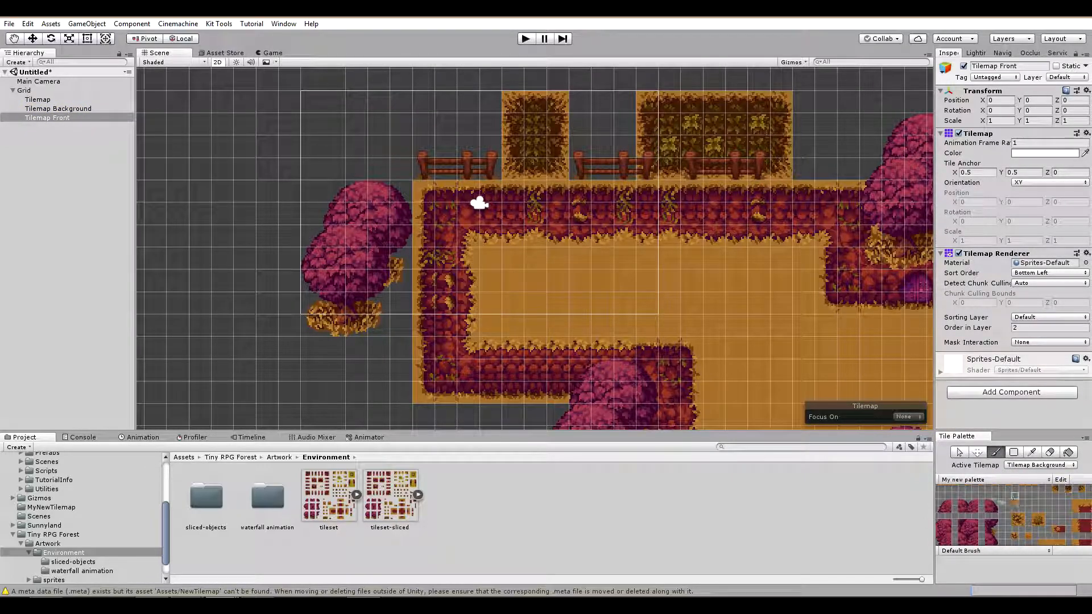
pyautogui.moveTo(624, 148); pyautogui.dragTo(580, 81)
pyautogui.moveTo(577, 81); pyautogui.dragTo(577, 134, button='middle')
pyautogui.moveTo(577, 134)
pyautogui.mouseDown()
pyautogui.moveTo(438, 211)
pyautogui.moveTo(423, 134)
pyautogui.mouseUp()
pyautogui.moveTo(1014, 516); pyautogui.dragTo(1022, 523)
pyautogui.click(445, 156)
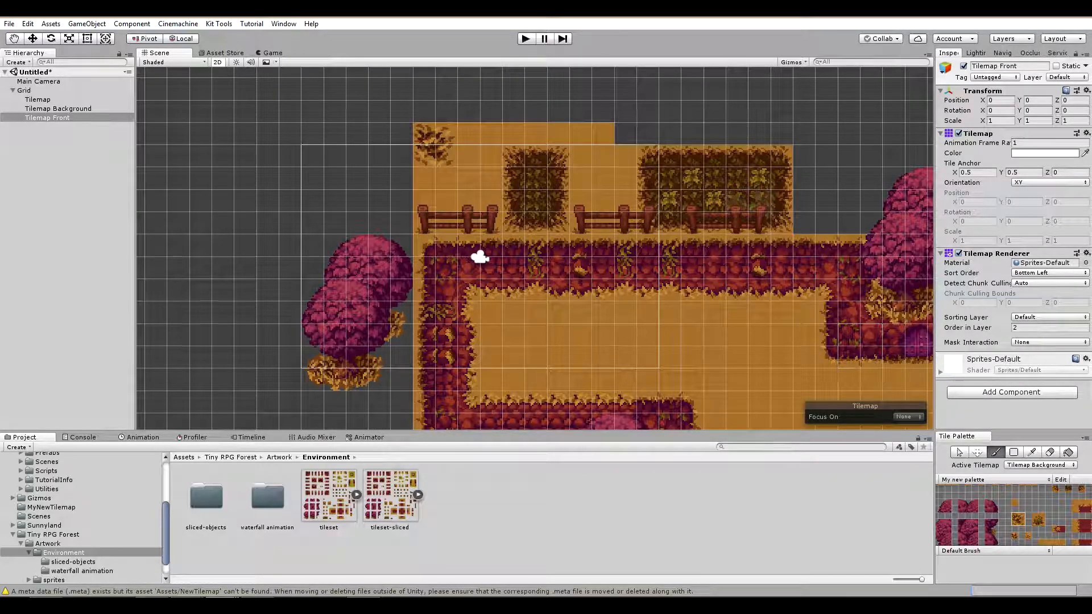
# Step: Extend the plain ground above and right of the wide undergrowth patch and place two round bushes there
pyautogui.moveTo(888, 373); pyautogui.dragTo(775, 379, button='middle')
pyautogui.click(758, 183)
pyautogui.click(1014, 502)
pyautogui.moveTo(512, 140)
pyautogui.mouseDown()
pyautogui.moveTo(842, 163)
pyautogui.moveTo(739, 228)
pyautogui.moveTo(804, 185)
pyautogui.mouseUp()
pyautogui.moveTo(1035, 516); pyautogui.dragTo(1041, 523)
pyautogui.click(734, 206)
pyautogui.click(801, 138)
# Step: Box-fill the area outside the enclosure's right side with plain ground tiles on Tilemap Background
pyautogui.moveTo(801, 171); pyautogui.dragTo(687, 120, button='middle')
pyautogui.moveTo(1059, 544)
pyautogui.mouseDown(button='middle')
pyautogui.moveTo(1021, 524)
pyautogui.moveTo(1005, 532)
pyautogui.mouseUp(button='middle')
pyautogui.click(963, 491)
pyautogui.moveTo(779, 242); pyautogui.dragTo(820, 265)
pyautogui.moveTo(820, 266); pyautogui.dragTo(653, 195, button='middle')
pyautogui.scroll(-6, 653, 195)
pyautogui.press('u')
pyautogui.moveTo(638, 78)
pyautogui.mouseDown()
pyautogui.moveTo(742, 298)
pyautogui.moveTo(810, 407)
pyautogui.mouseUp()
pyautogui.moveTo(675, 284); pyautogui.dragTo(670, 285, button='middle')
# Step: Box-fill the empty areas below and to the left of the enclosure with plain ground tiles
pyautogui.moveTo(807, 275); pyautogui.dragTo(225, 418)
pyautogui.moveTo(239, 216); pyautogui.dragTo(560, 213, button='middle')
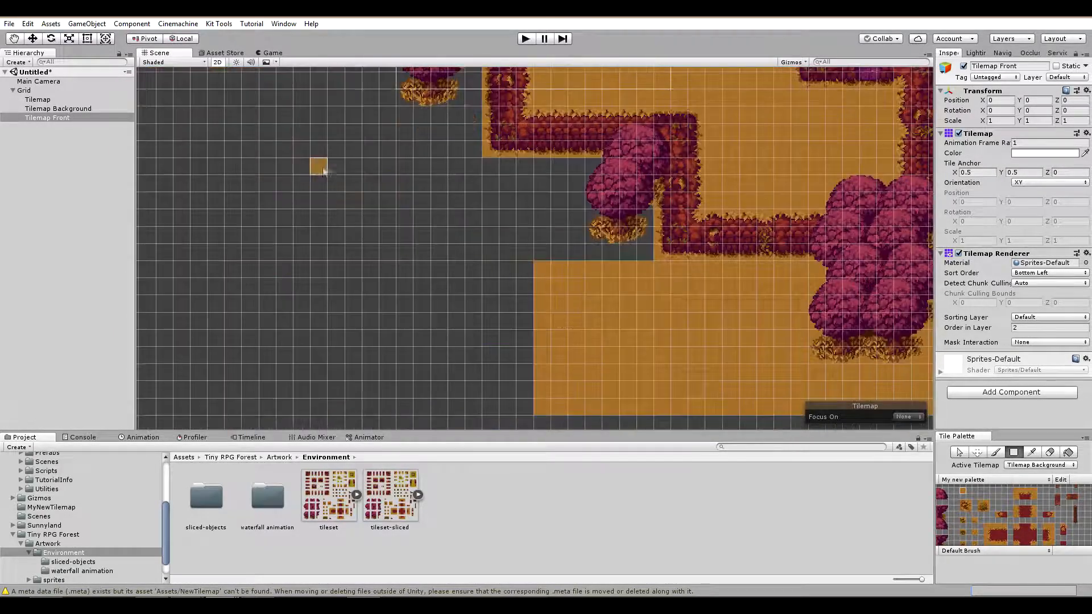
pyautogui.moveTo(357, 176); pyautogui.dragTo(651, 410)
pyautogui.moveTo(483, 143); pyautogui.dragTo(585, 358, button='middle')
pyautogui.moveTo(456, 130); pyautogui.dragTo(585, 374)
pyautogui.moveTo(597, 282); pyautogui.dragTo(502, 237, button='middle')
# Step: Add a Tilemap Collider 2D component to the hedge tilemap, Tilemap
pyautogui.click(62, 108)
pyautogui.click(60, 100)
pyautogui.click(63, 109)
pyautogui.click(60, 100)
pyautogui.click(62, 109)
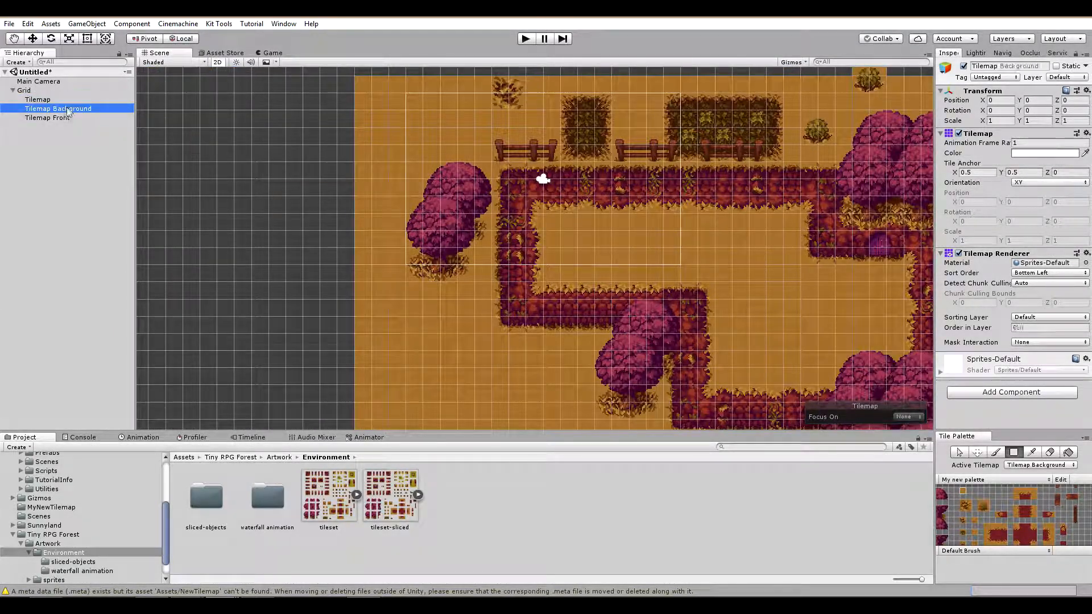
pyautogui.click(60, 100)
pyautogui.click(1004, 394)
pyautogui.write('coll')
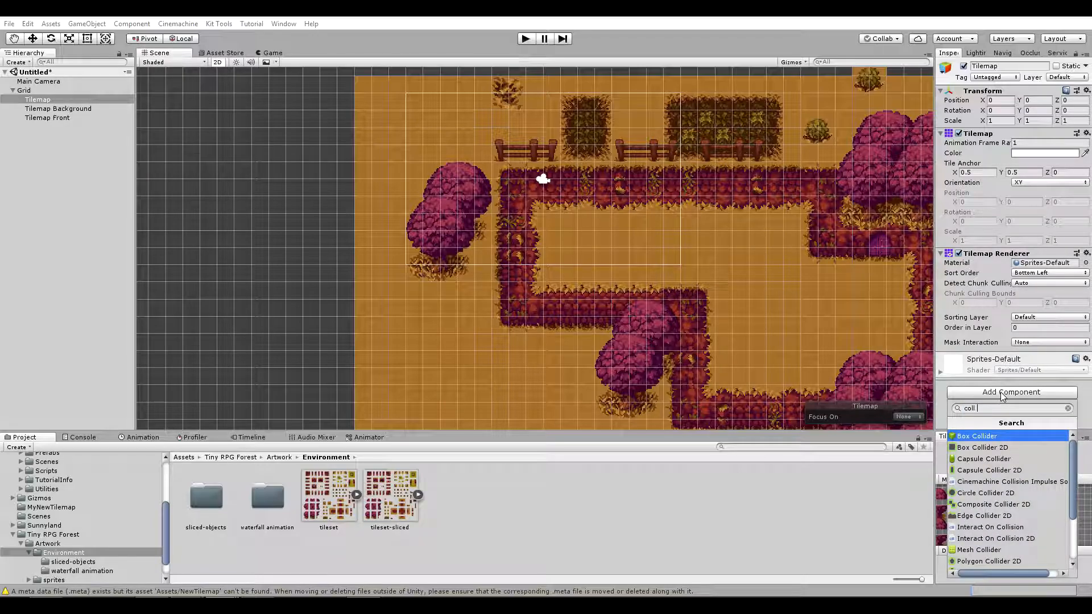
pyautogui.write(' til')
pyautogui.press('Return')
# Step: Add a Composite Collider 2D to Tilemap and set its Rigidbody 2D body type to Static
pyautogui.scroll(-2, 1033, 278)
pyautogui.click(1008, 414)
pyautogui.write('com')
pyautogui.press('Return')
pyautogui.moveTo(676, 262); pyautogui.dragTo(635, 246, button='middle')
pyautogui.scroll(-5, 1024, 285)
pyautogui.click(1045, 217)
pyautogui.click(1032, 249)
pyautogui.scroll(7, 1034, 293)
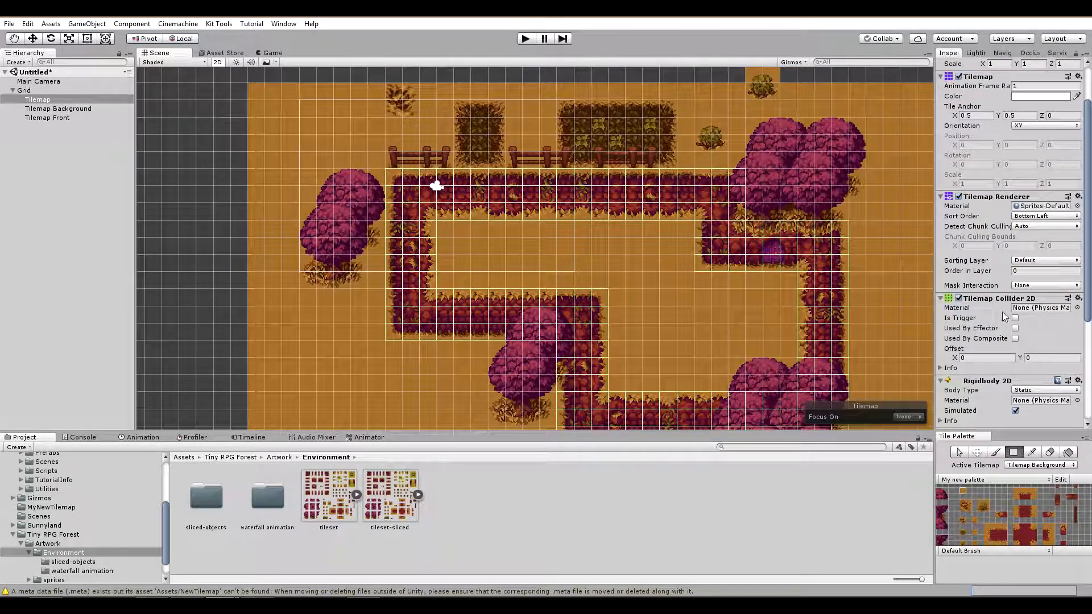
# Step: Create a new scene object named Hide Front Tilemap
pyautogui.moveTo(771, 302); pyautogui.dragTo(666, 276, button='middle')
pyautogui.rightClick(53, 142)
pyautogui.moveTo(85, 268)
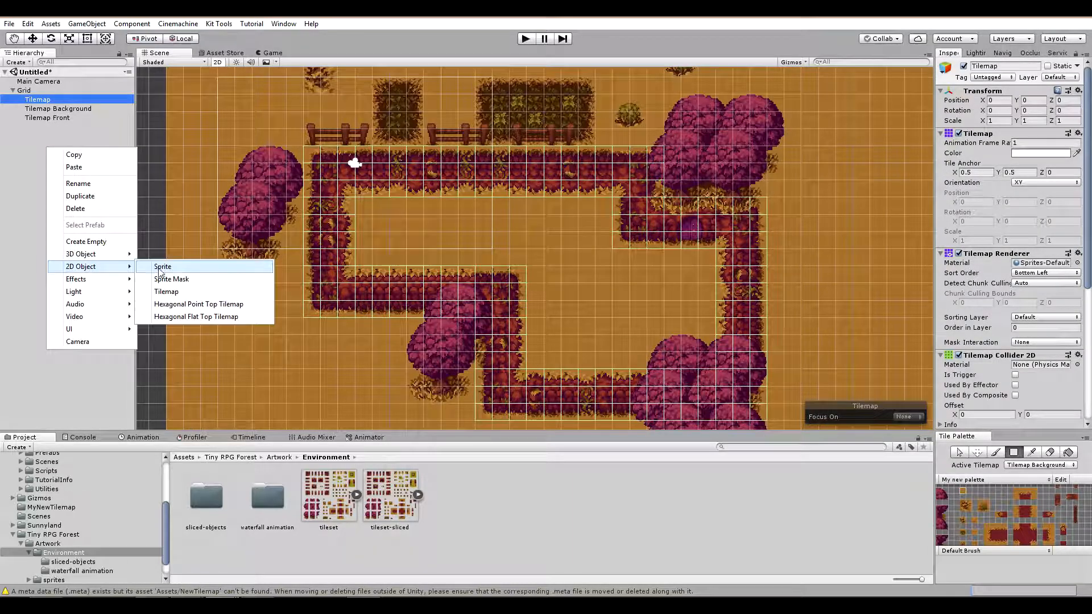
pyautogui.click(159, 266)
pyautogui.write('Hide Front Tilemap')
pyautogui.press('Return')
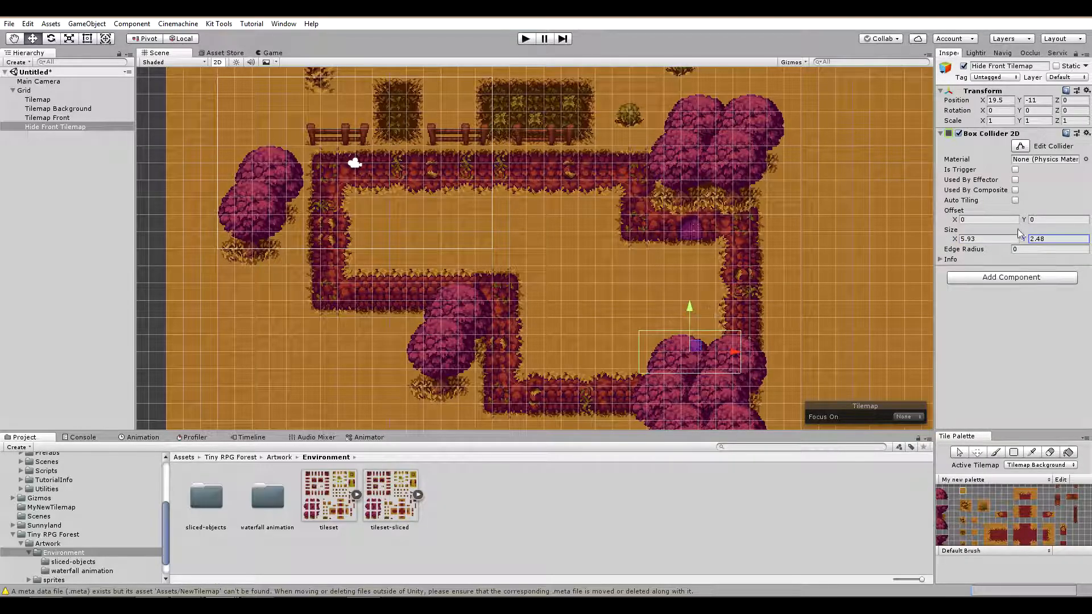
# Step: Set the trigger collider's Y size to 3.36 and add an Interact On Trigger 2D component with one On Enter and one On Exit event
pyautogui.moveTo(1033, 241); pyautogui.dragTo(1050, 242)
pyautogui.click(1012, 278)
pyautogui.write('interact')
pyautogui.press('Return')
pyautogui.click(1059, 340)
pyautogui.click(1059, 389)
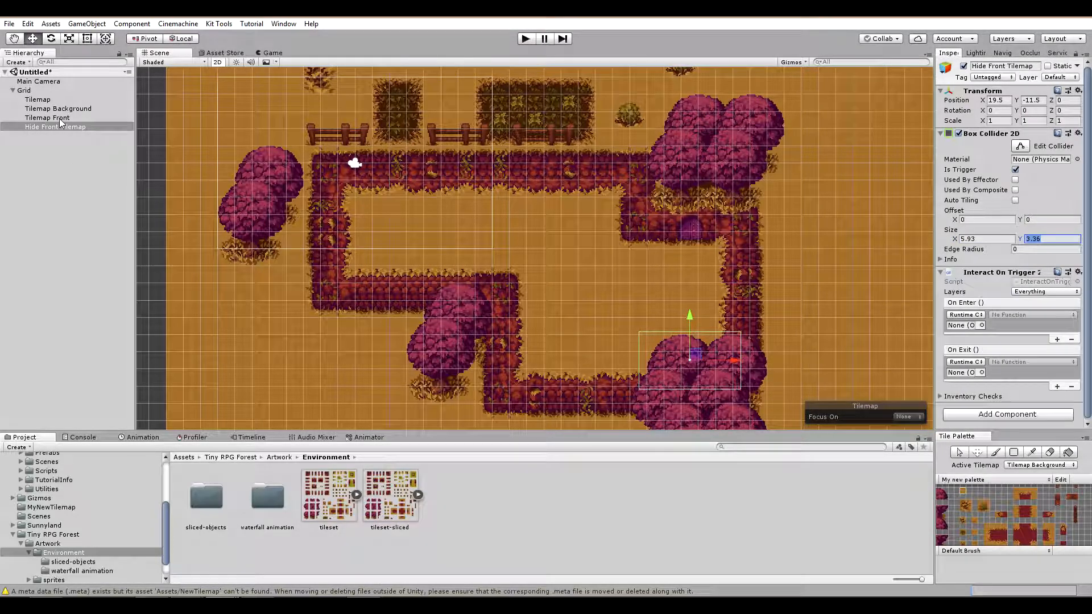
# Step: Deactivate the Tilemap Front object to expose the background tiles beneath it
pyautogui.click(47, 117)
pyautogui.click(964, 67)
pyautogui.click(963, 67)
pyautogui.click(963, 67)
pyautogui.click(964, 67)
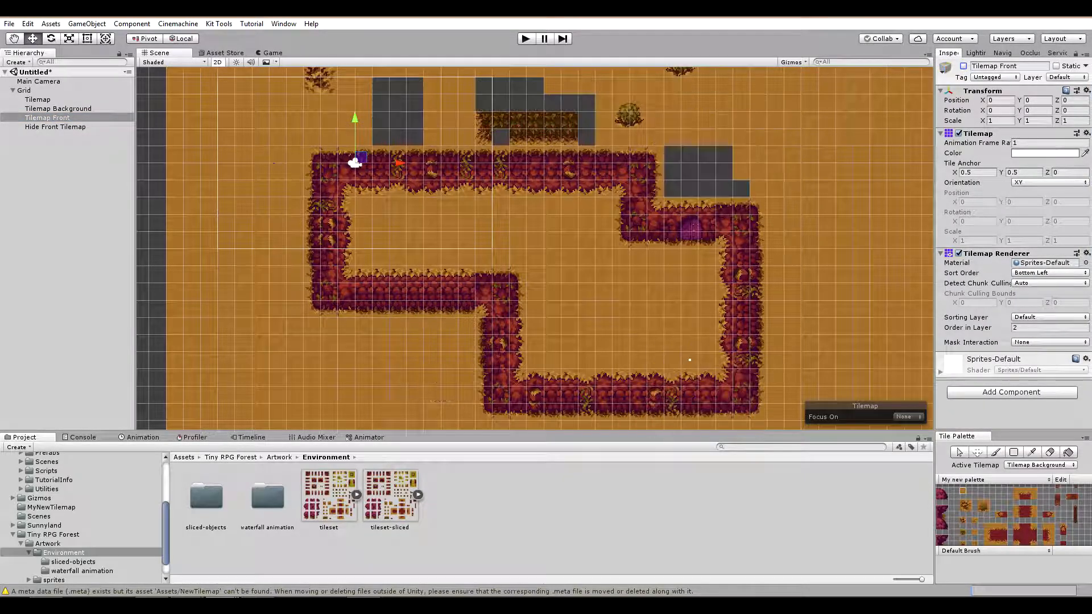
# Step: Box-fill the empty background cells above the enclosure's upper-right hedge corner with plain ground tiles
pyautogui.click(995, 453)
pyautogui.click(1014, 452)
pyautogui.moveTo(673, 155); pyautogui.dragTo(726, 189)
pyautogui.click(742, 188)
# Step: Box-fill the empty background cells of the left patch above the enclosure with dark foliage center, edge and corner tiles
pyautogui.moveTo(682, 199); pyautogui.dragTo(825, 294, button='middle')
pyautogui.scroll(-5, 1002, 491)
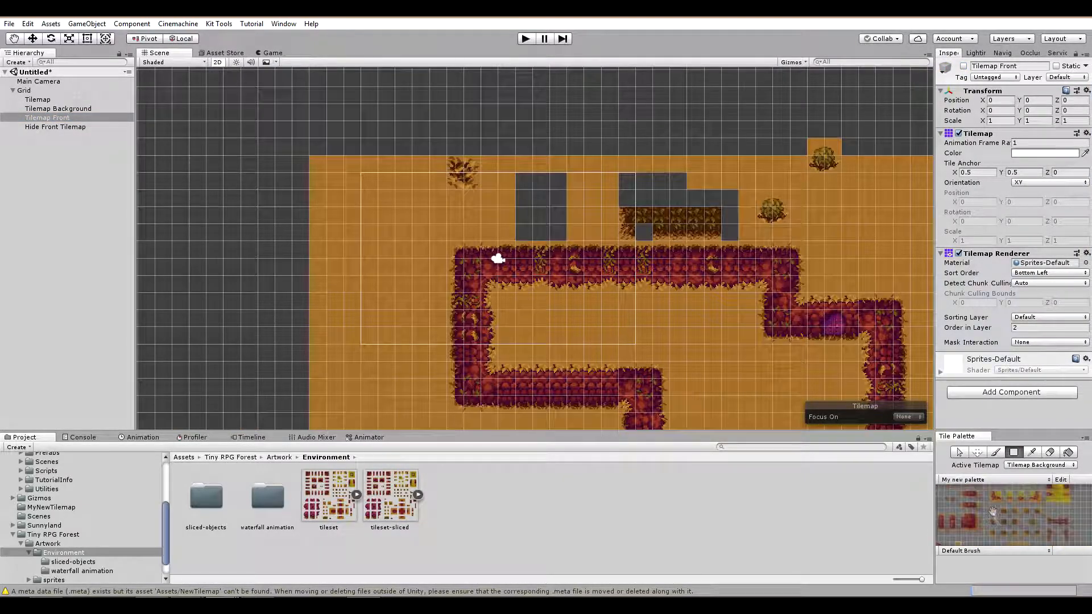
pyautogui.click(992, 503)
pyautogui.moveTo(541, 198); pyautogui.dragTo(540, 215)
pyautogui.click(1004, 502)
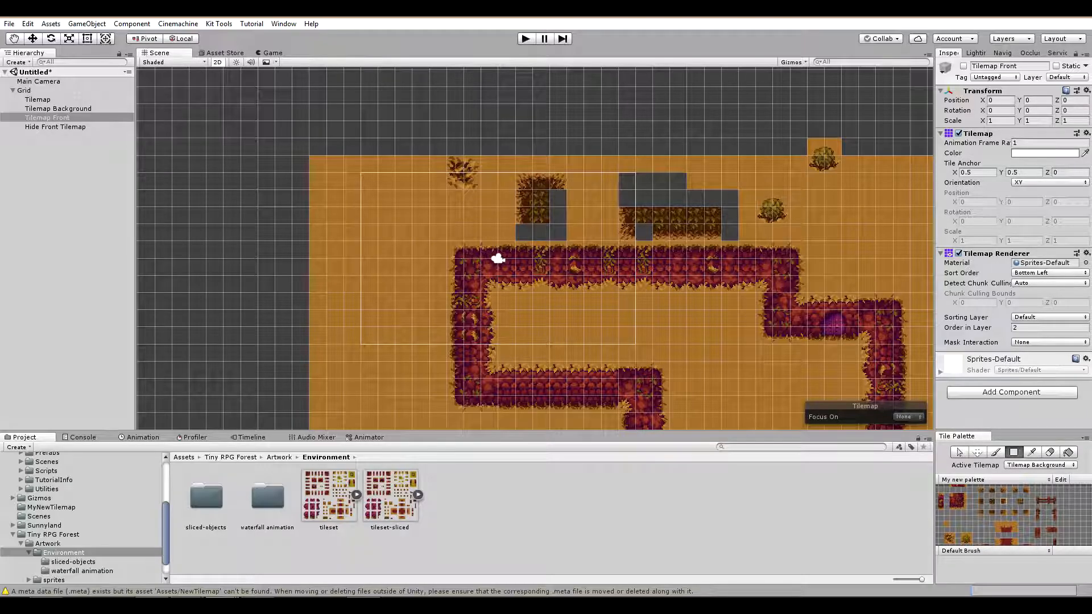
pyautogui.click(963, 67)
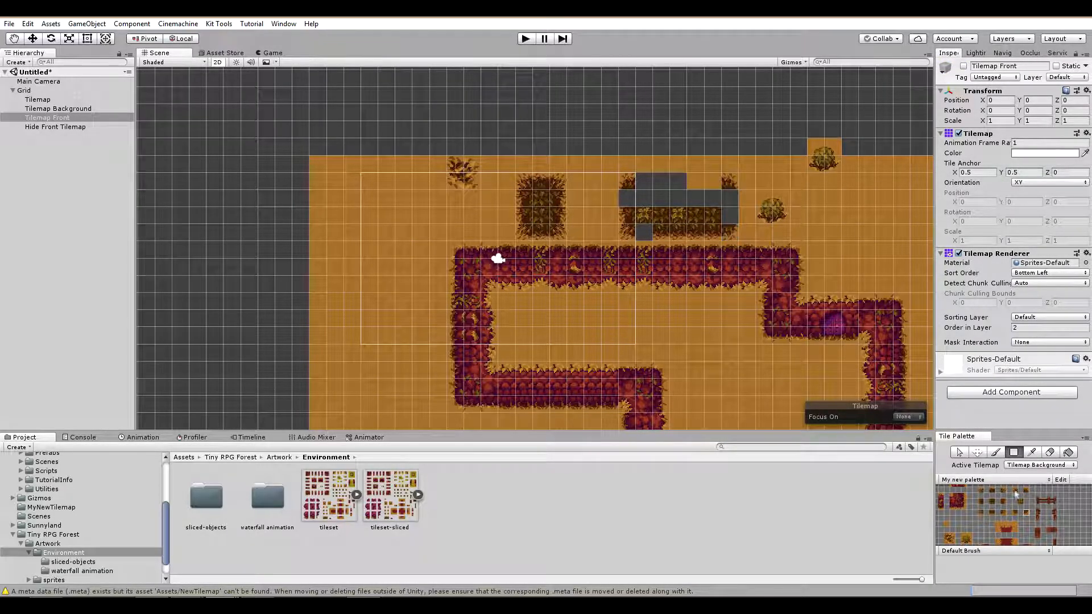
# Step: Fill the empty cells of the wider foliage patch above the enclosure with foliage tiles and reactivate Tilemap Front
pyautogui.click(963, 66)
pyautogui.click(1021, 501)
pyautogui.click(660, 198)
pyautogui.click(713, 199)
pyautogui.click(963, 67)
pyautogui.click(964, 67)
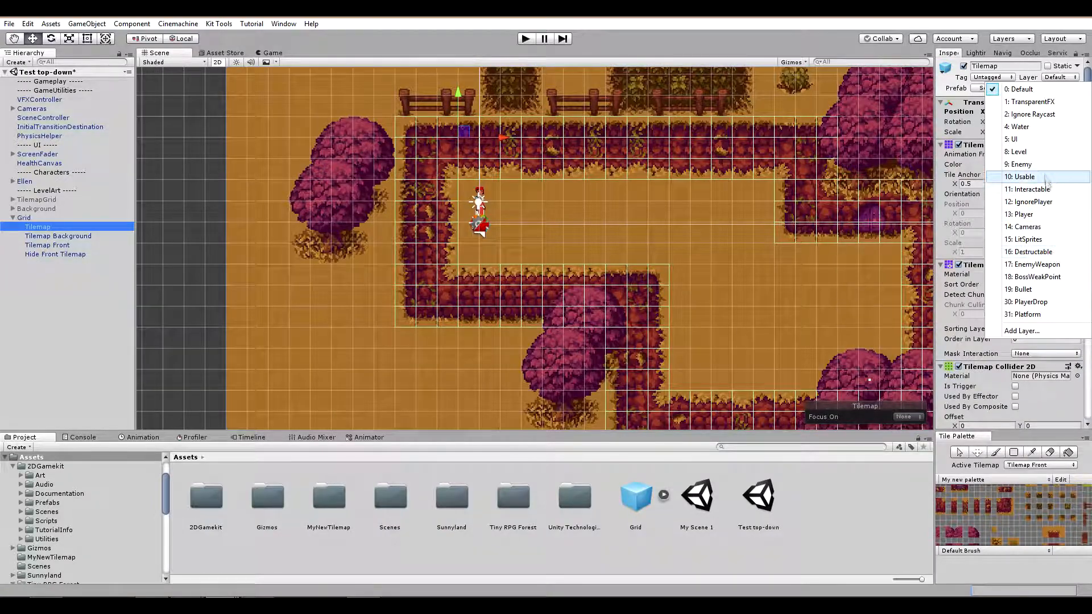
# Step: Assign the hedge tilemap, Tilemap, to layer 31: Platform and run the Test top-down scene
pyautogui.click(1032, 315)
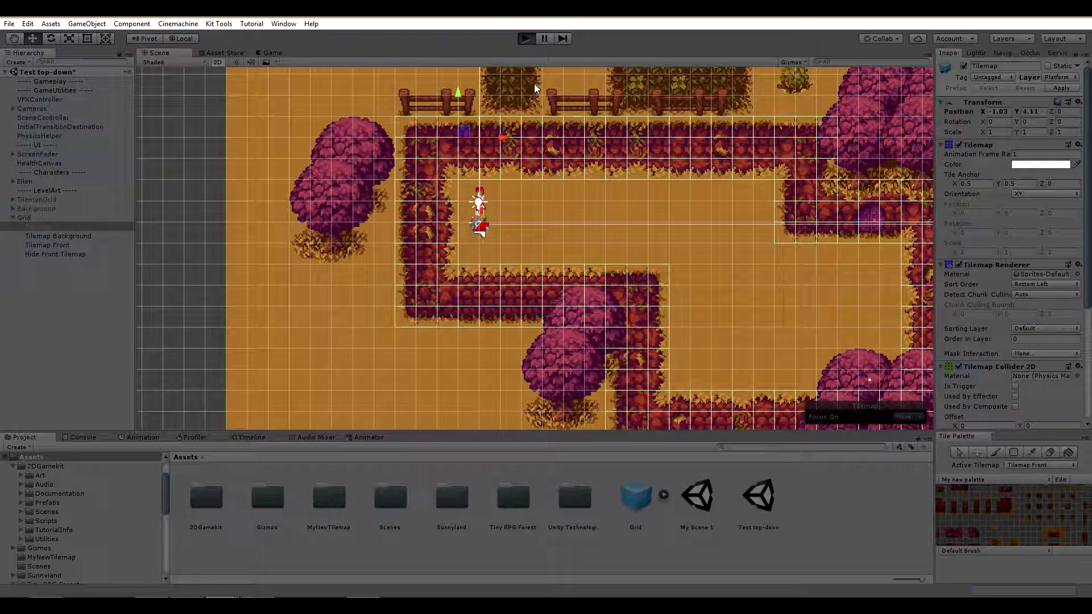
pyautogui.hotkey('ctrl', 'p')
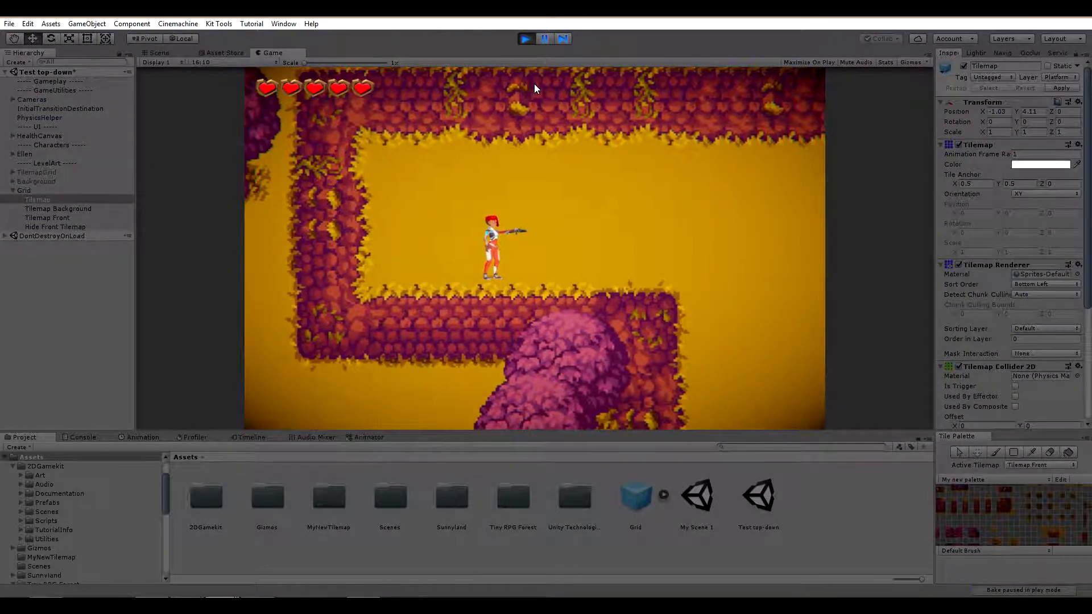